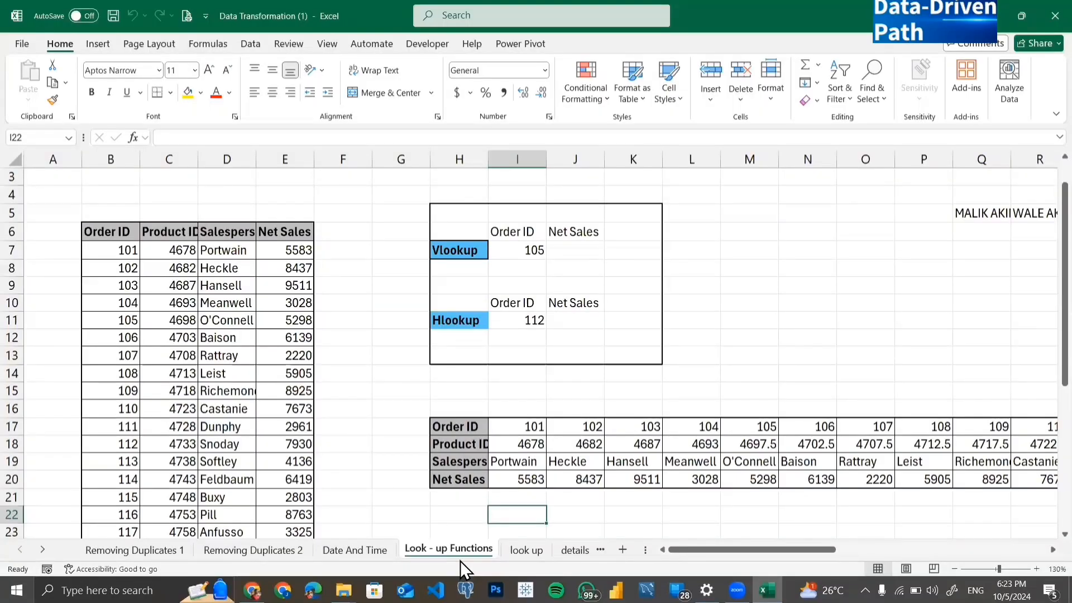
# Step: Look over the sales table in B6:E36 column by column and autofit the width of the Product ID column
pyautogui.click(107, 229)
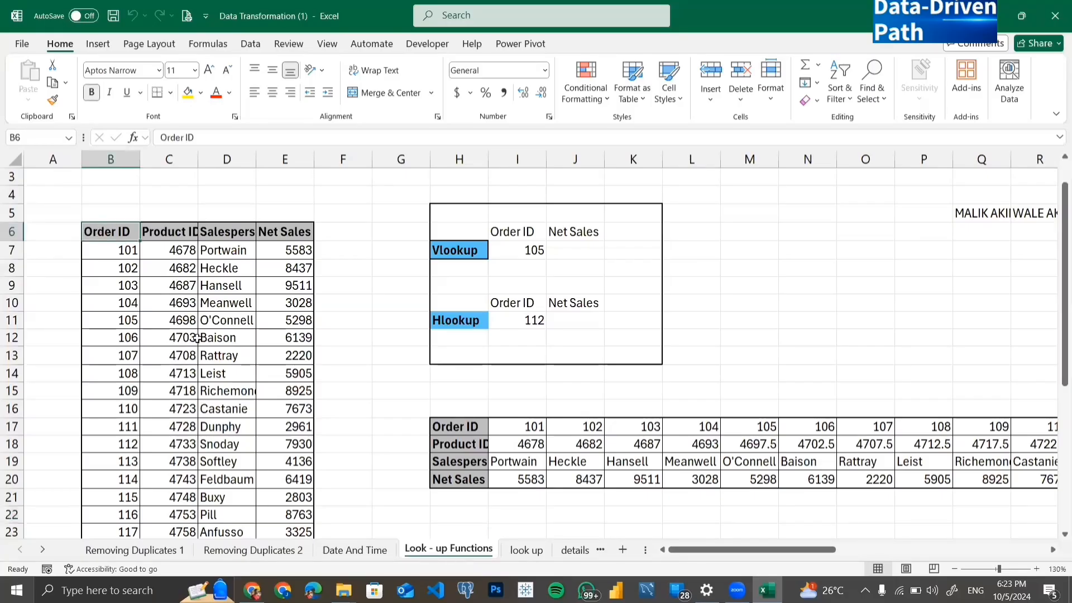
pyautogui.scroll(-7, 197, 337)
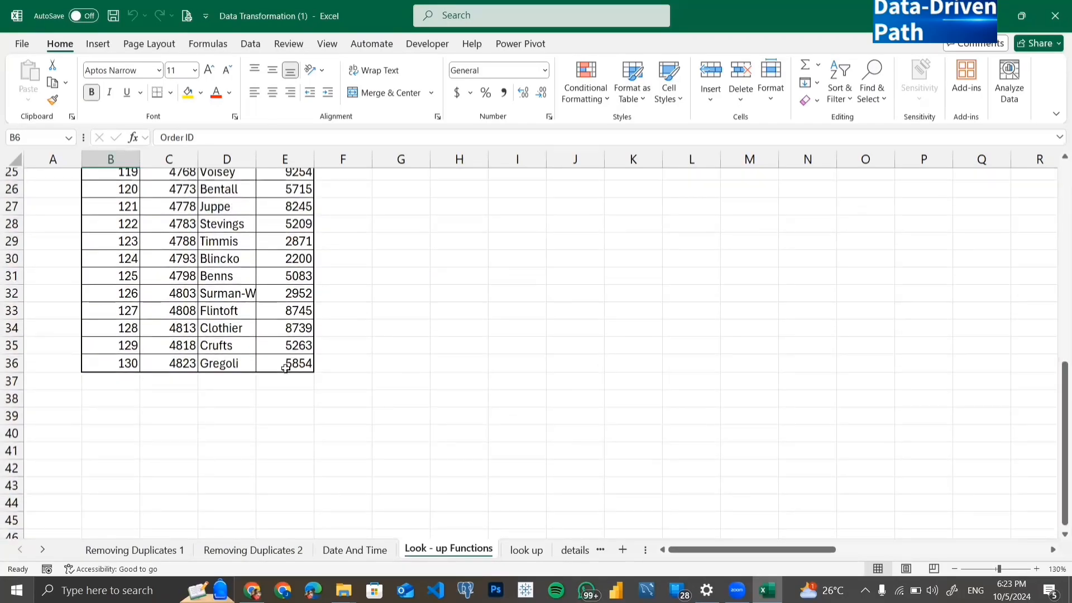
pyautogui.click(292, 360)
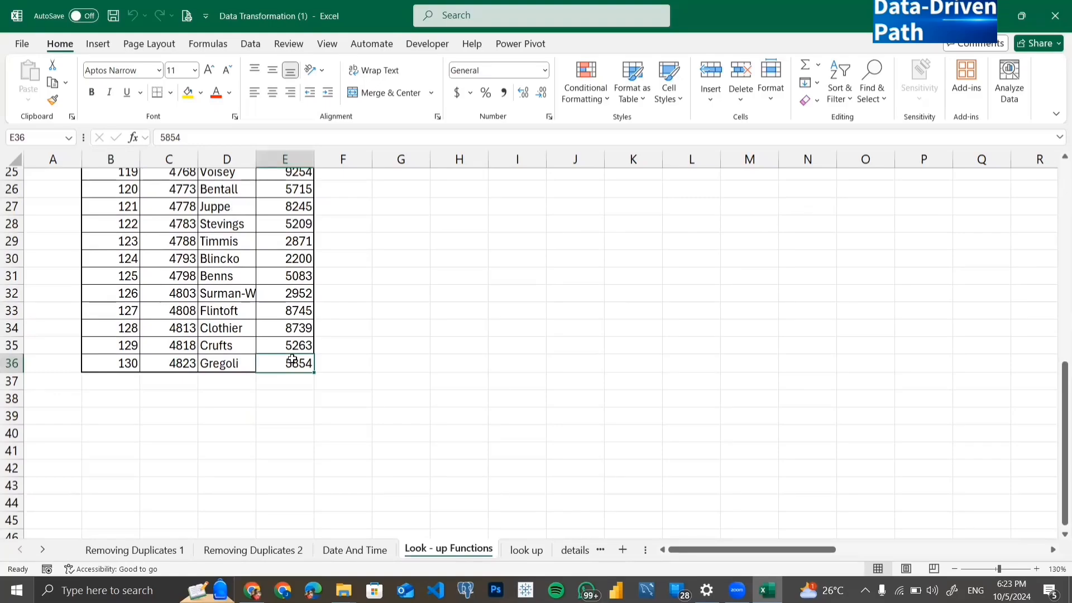
pyautogui.scroll(8, 292, 360)
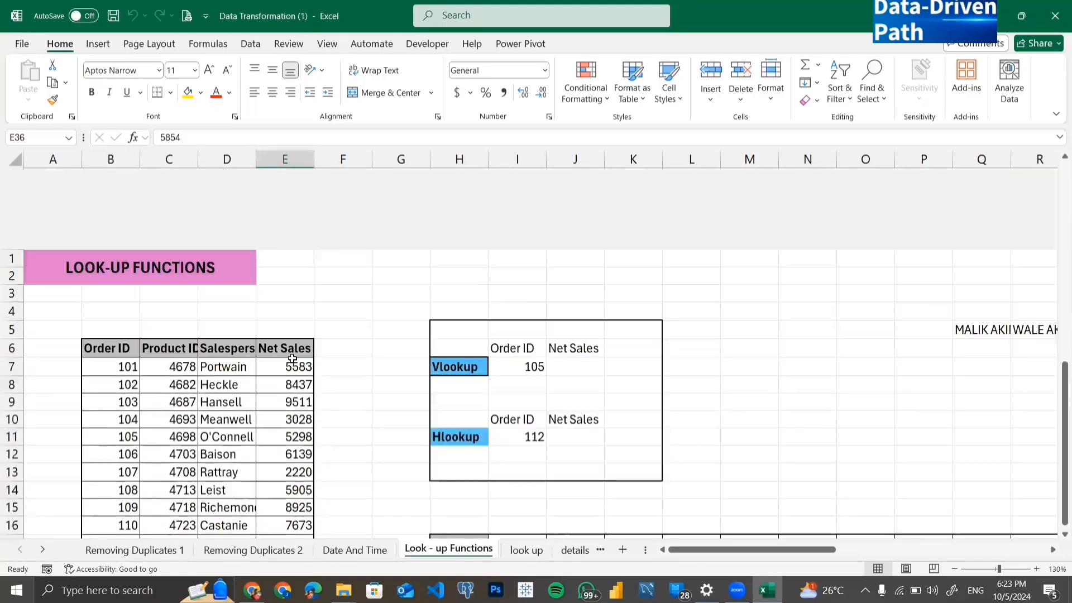
pyautogui.click(113, 163)
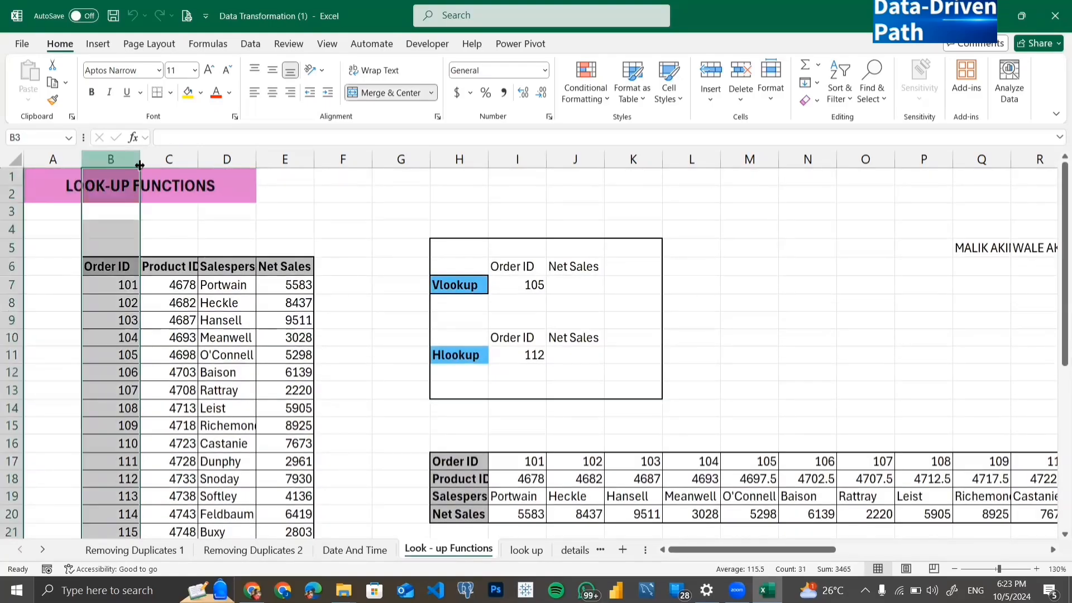
pyautogui.click(171, 161)
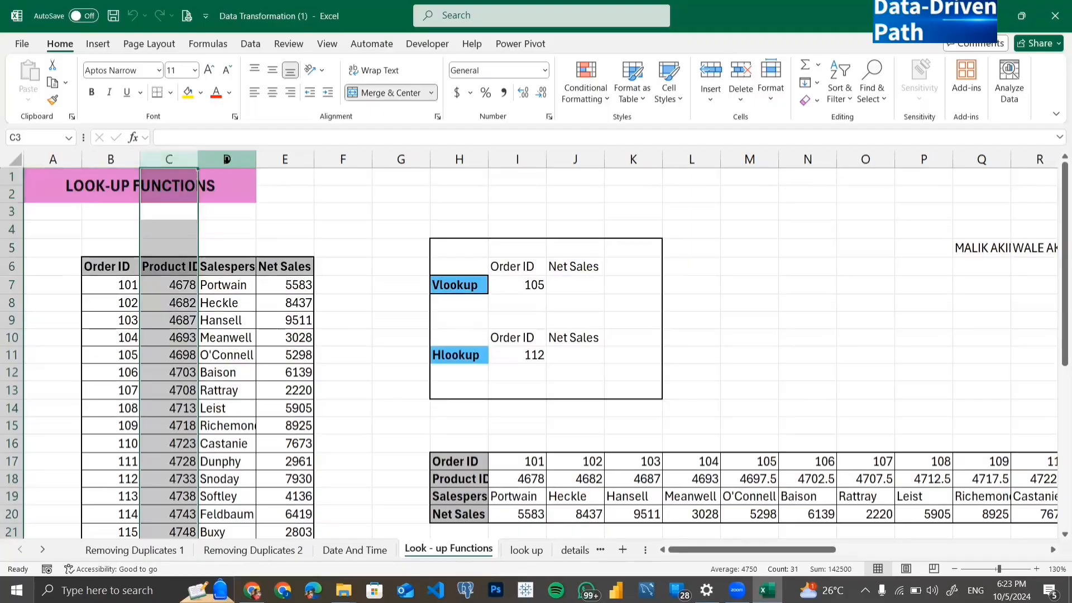
pyautogui.click(227, 161)
pyautogui.click(288, 160)
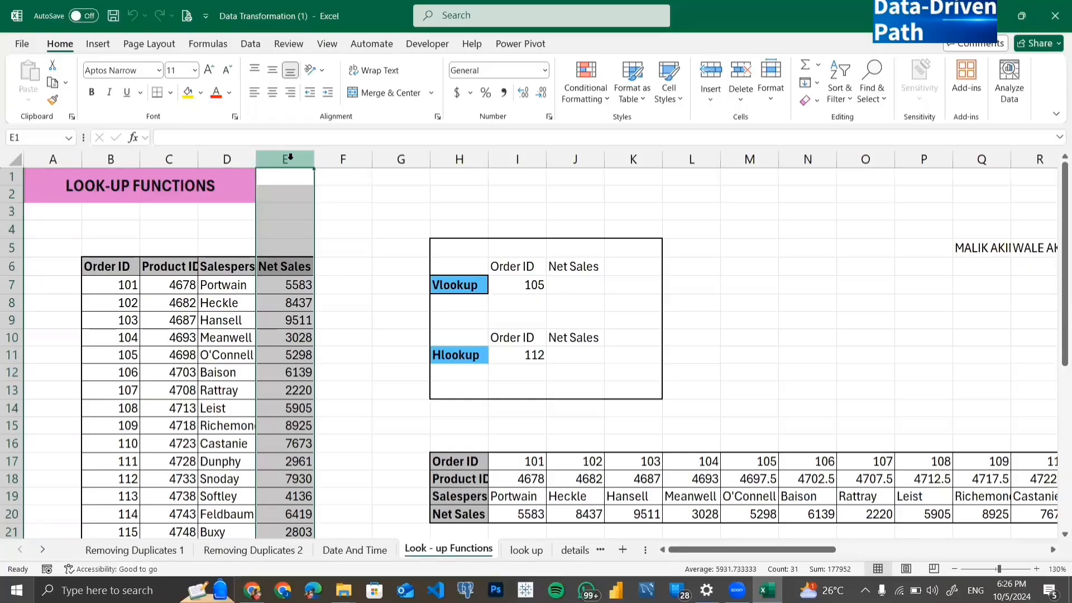
pyautogui.doubleClick(198, 157)
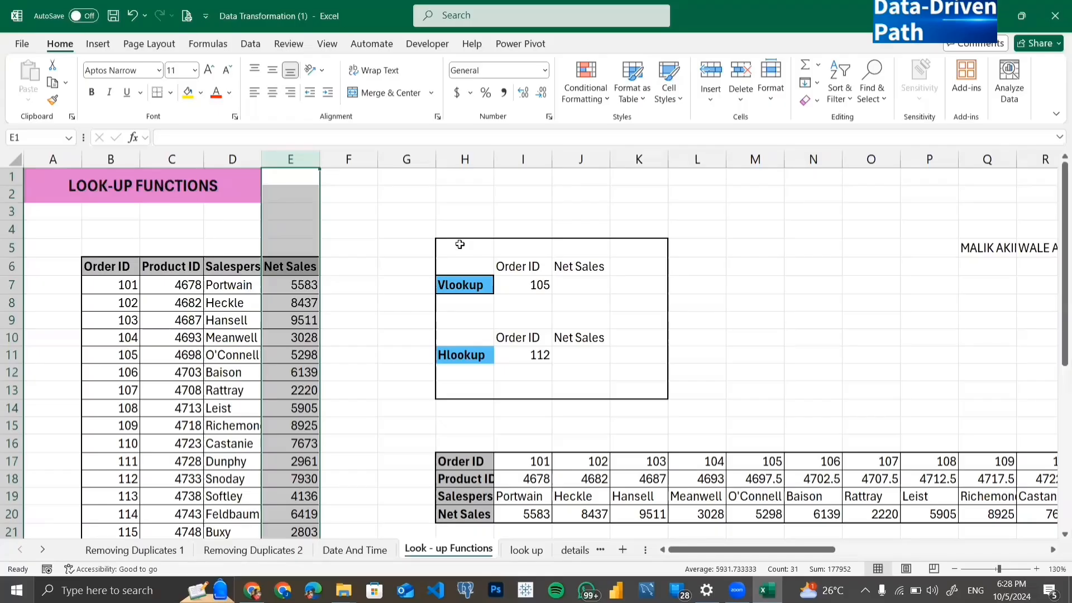
# Step: Examine the lookup box in H5:K13, relating the Vlookup Order ID in I7 and its Net Sales cell J7 to column B
pyautogui.moveTo(460, 245); pyautogui.dragTo(635, 383)
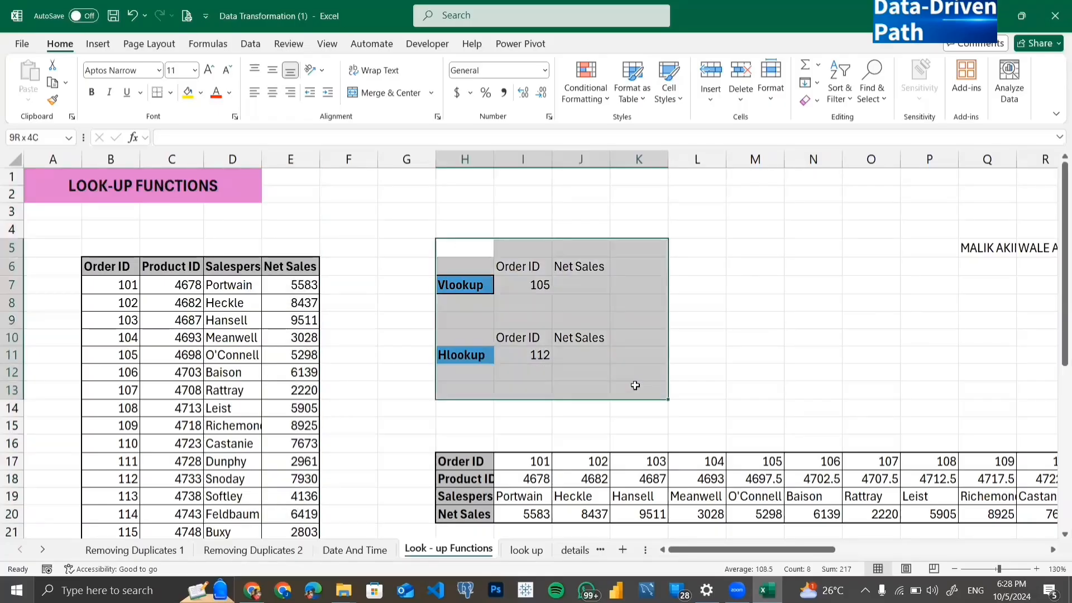
pyautogui.click(532, 285)
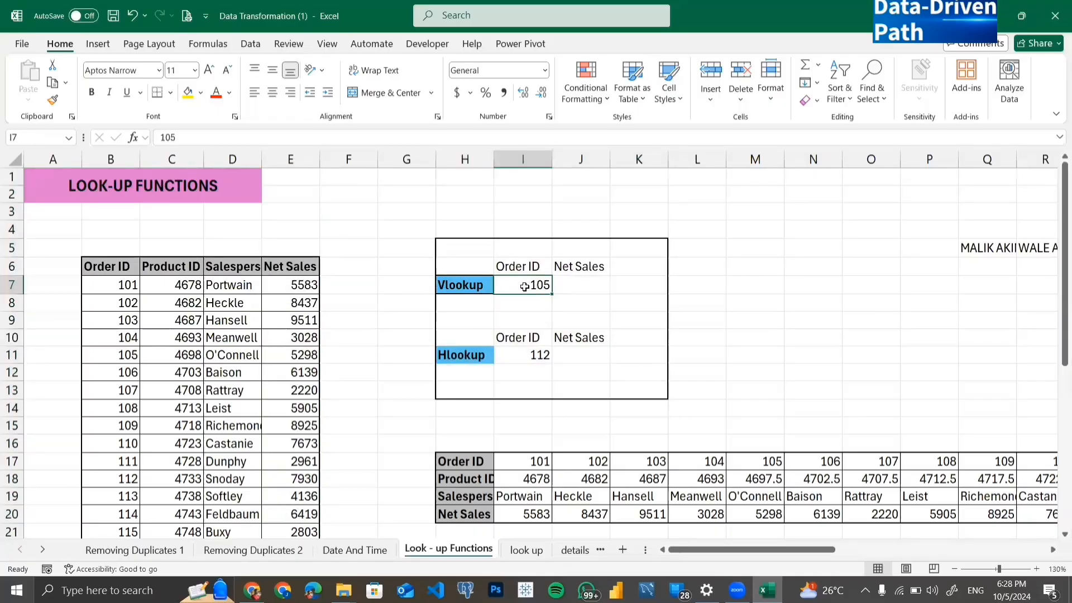
pyautogui.click(575, 284)
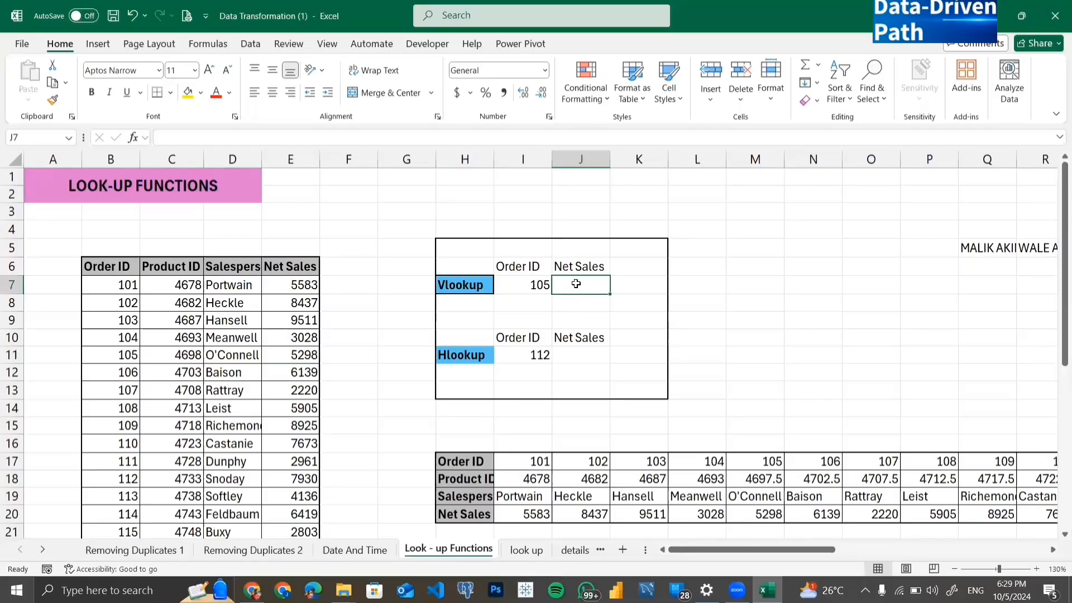
pyautogui.click(521, 289)
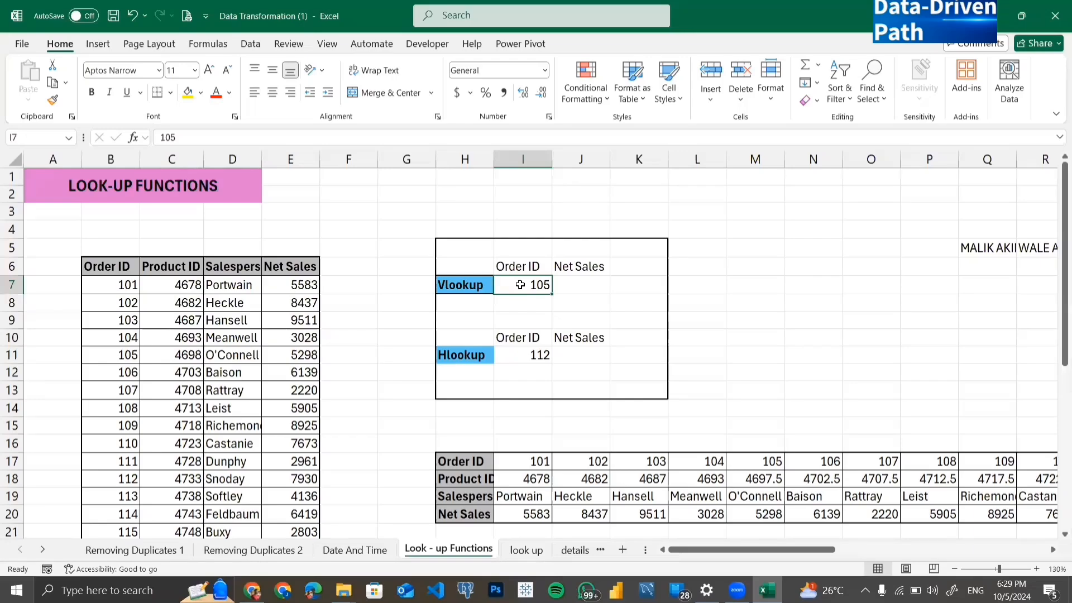
pyautogui.click(573, 283)
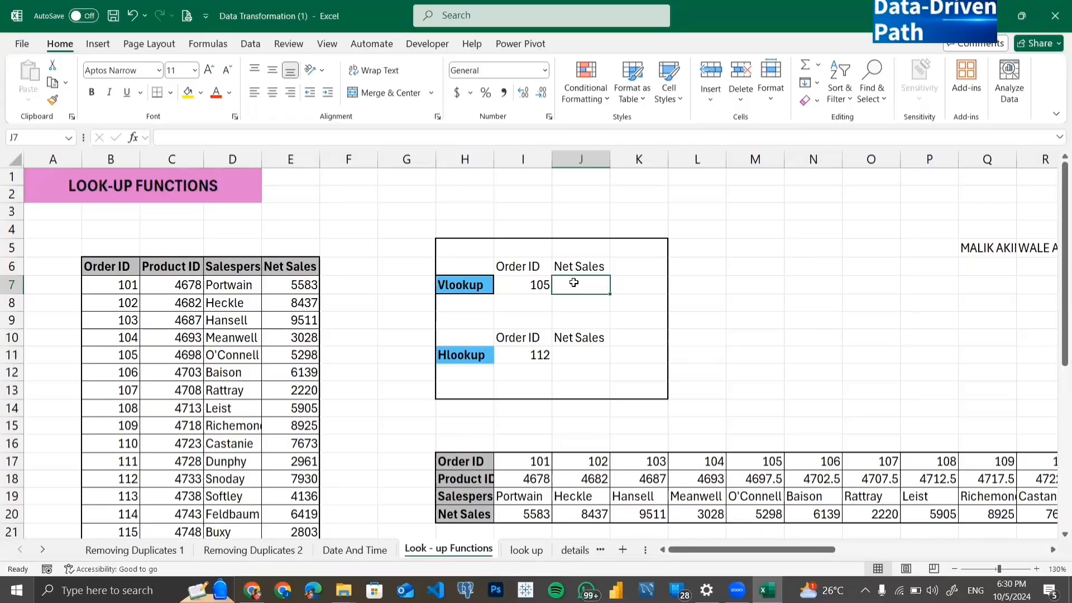
pyautogui.click(110, 160)
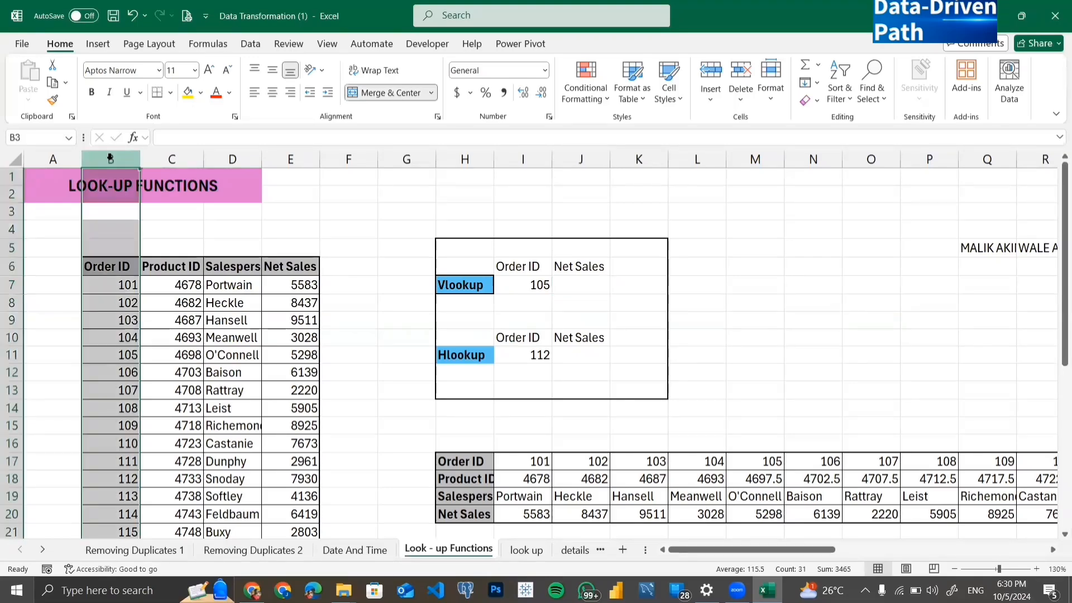
pyautogui.click(534, 285)
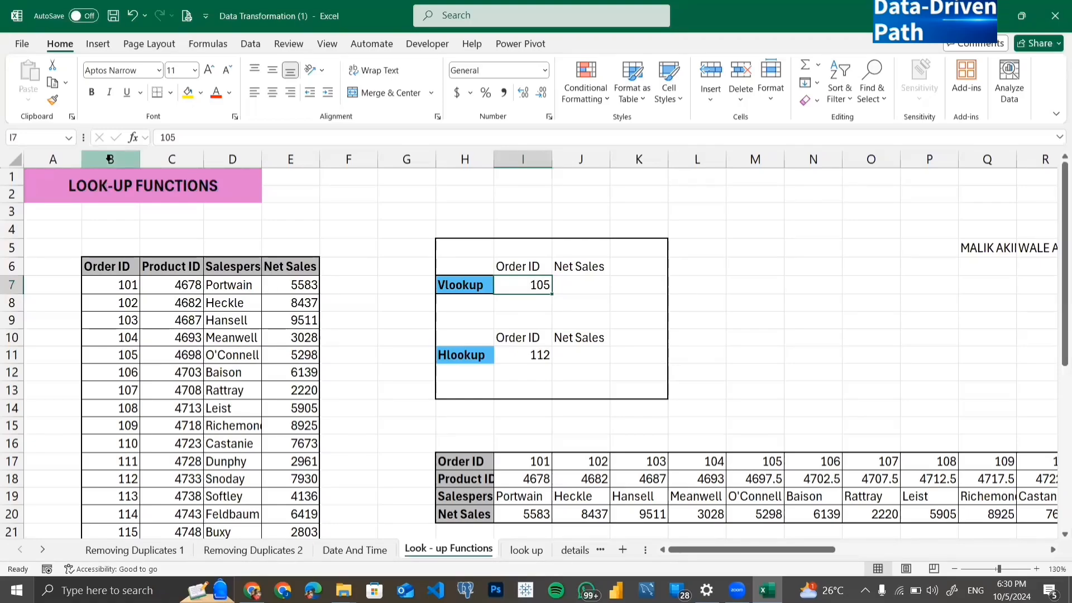
pyautogui.click(110, 160)
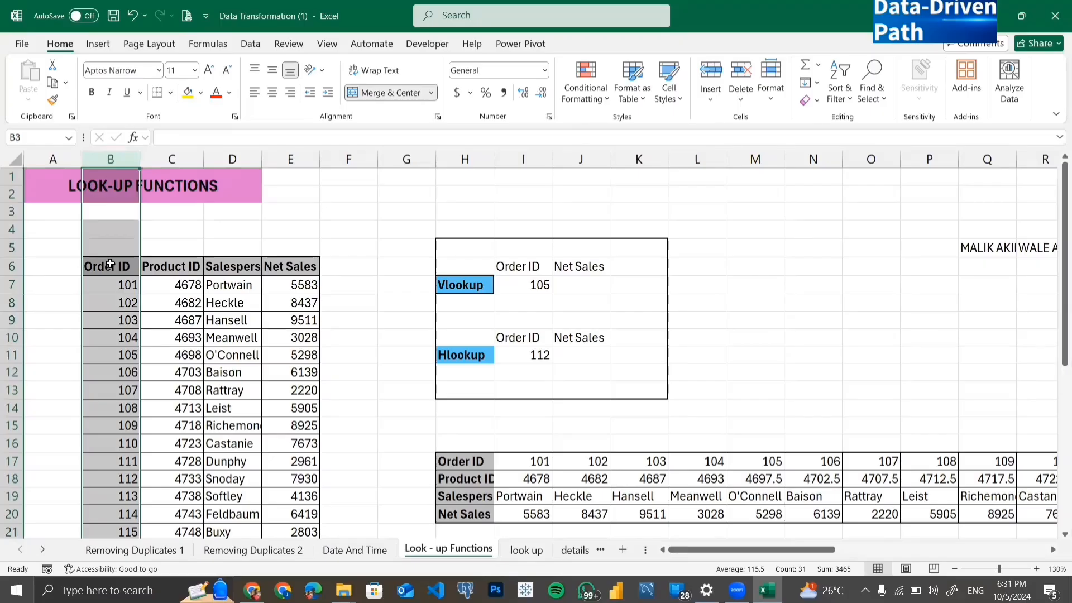
# Step: Examine how the lookup range must start at the Order ID column rather than Product ID, and trace order 105 along row 11
pyautogui.moveTo(106, 266); pyautogui.dragTo(296, 469)
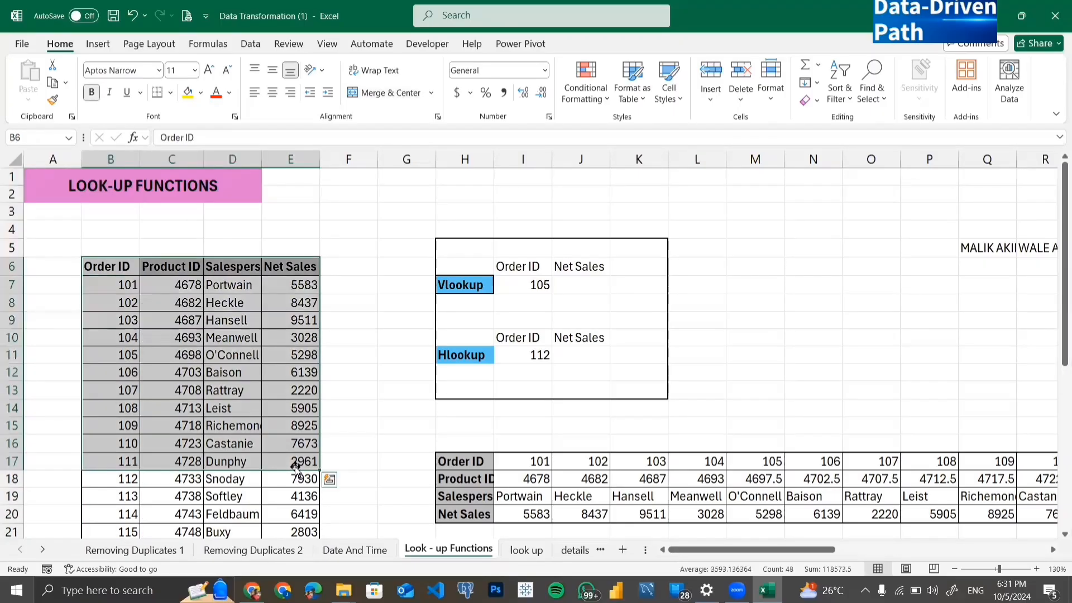
pyautogui.click(531, 285)
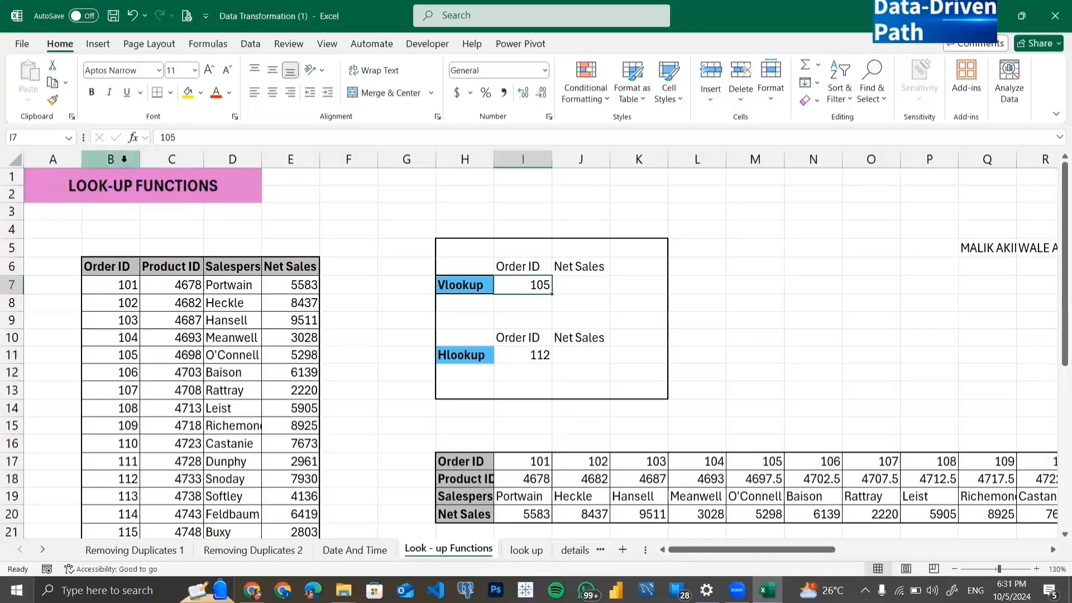
pyautogui.click(124, 159)
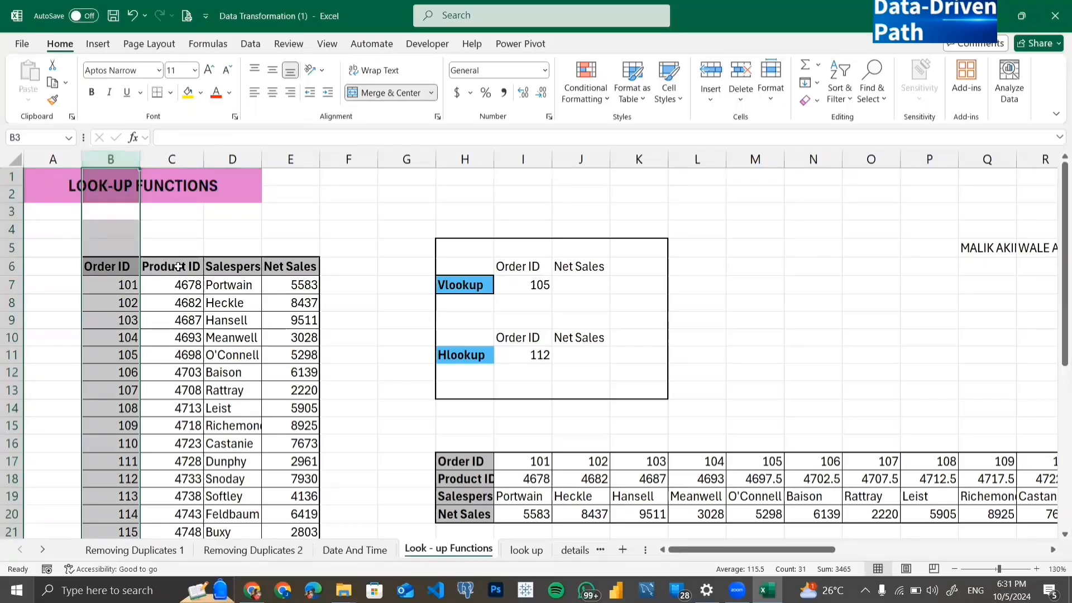
pyautogui.click(173, 267)
pyautogui.moveTo(295, 401); pyautogui.dragTo(311, 442)
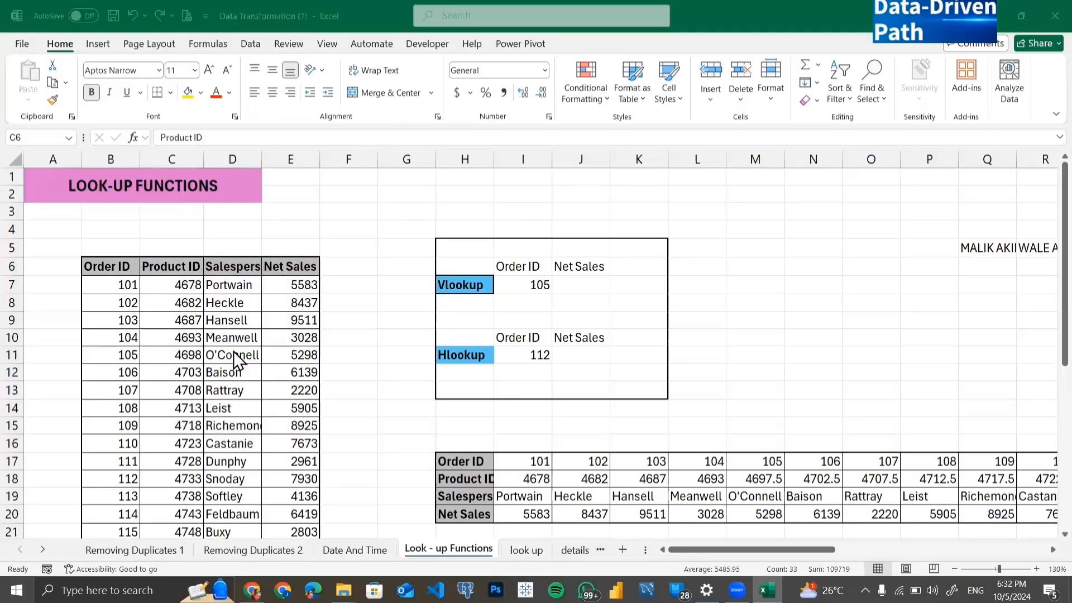
pyautogui.click(193, 323)
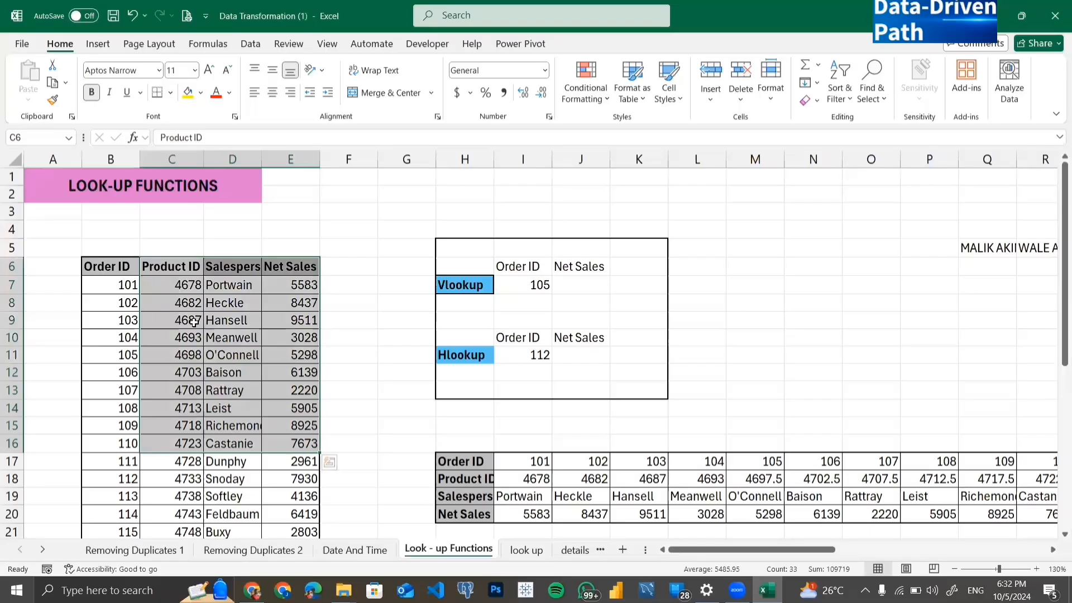
pyautogui.click(534, 286)
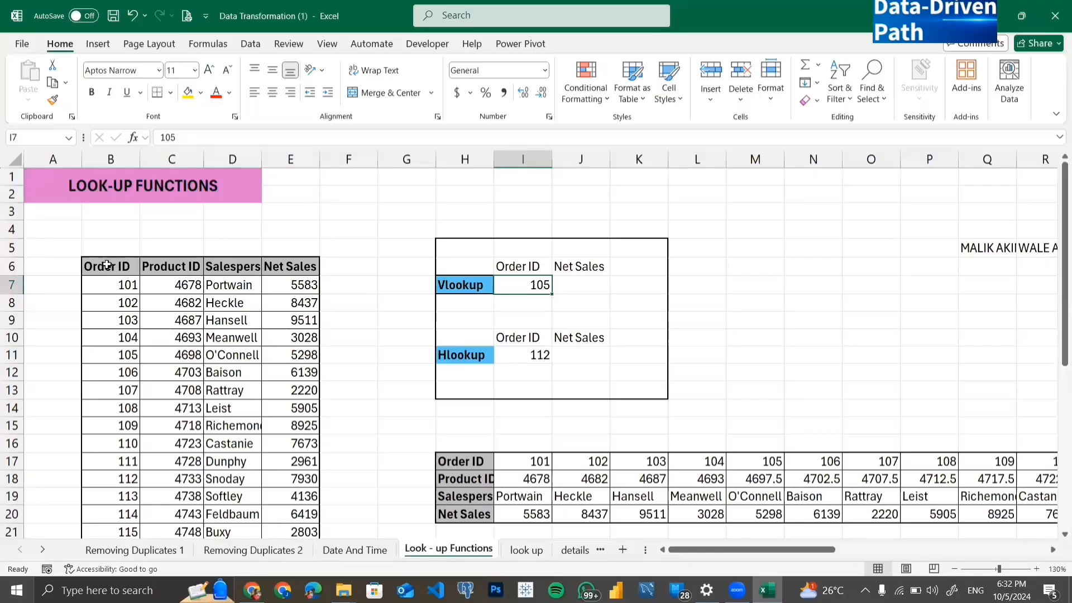
pyautogui.moveTo(107, 264); pyautogui.dragTo(283, 489)
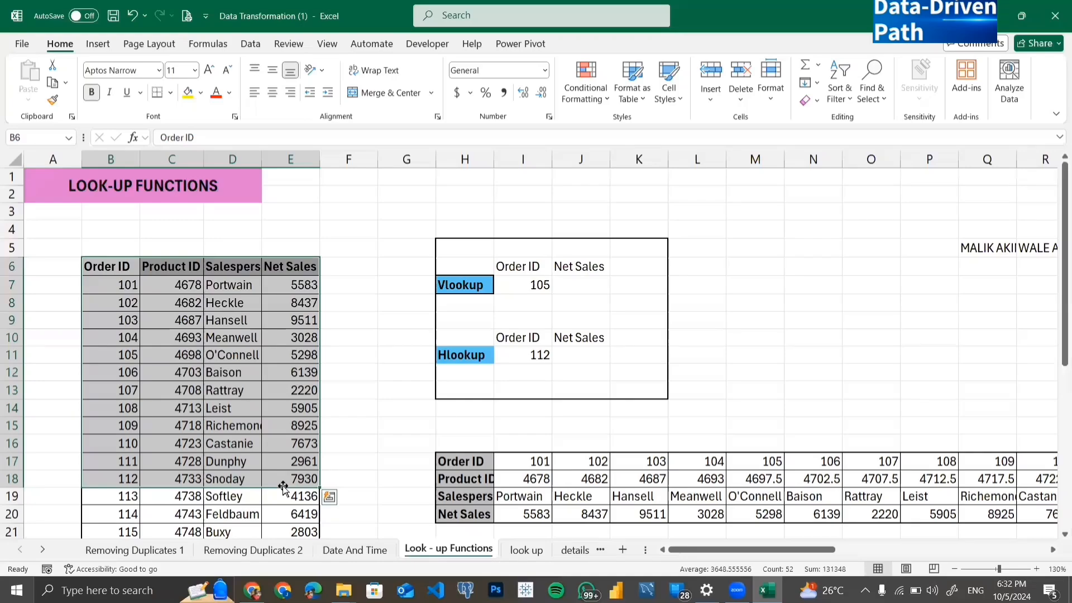
pyautogui.click(304, 430)
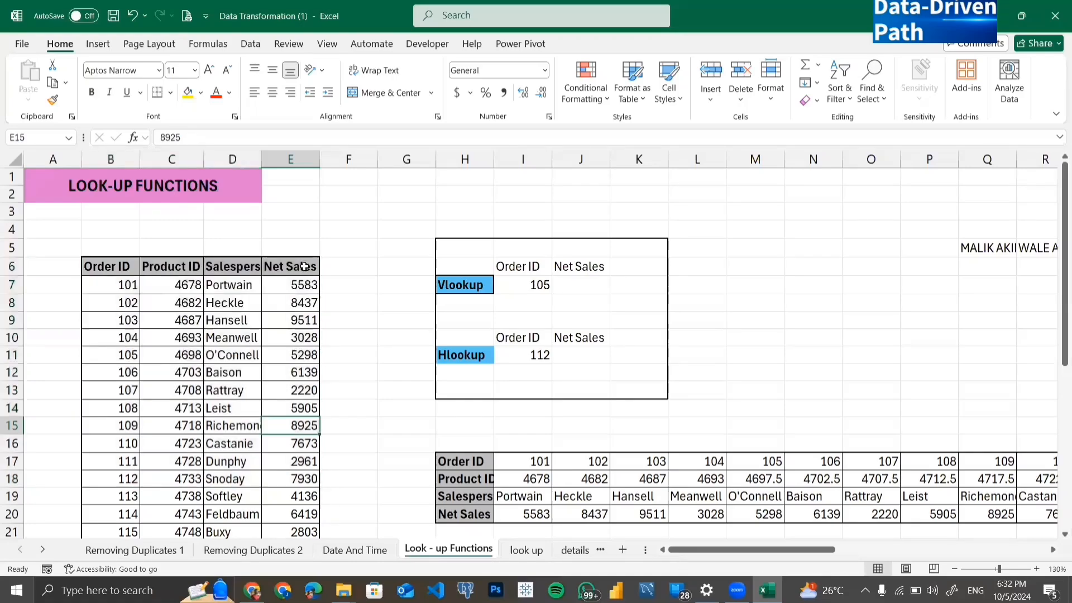
pyautogui.moveTo(304, 266); pyautogui.dragTo(135, 461)
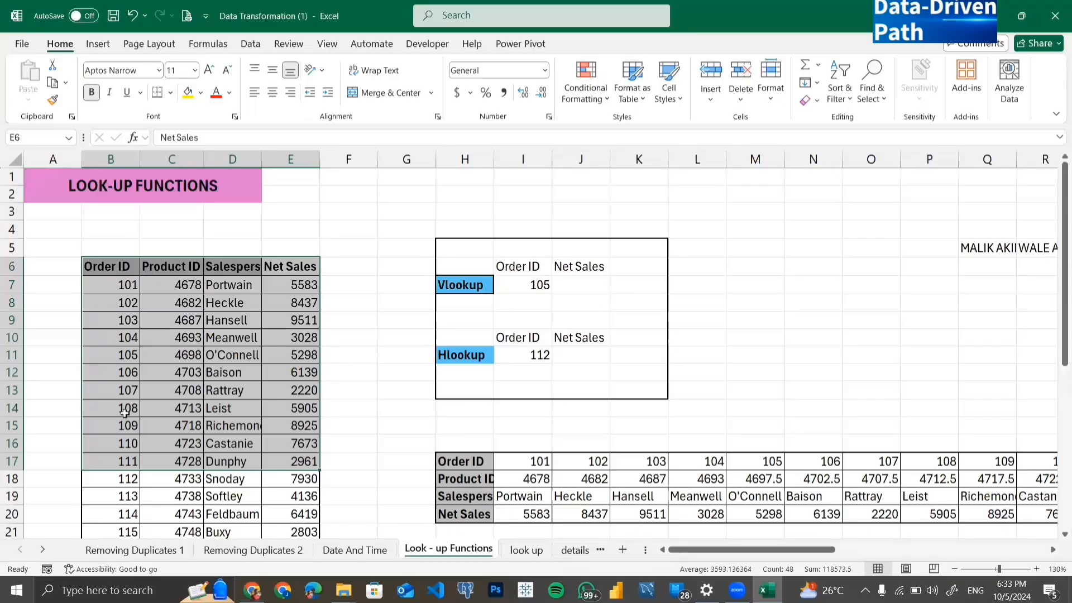
pyautogui.click(112, 351)
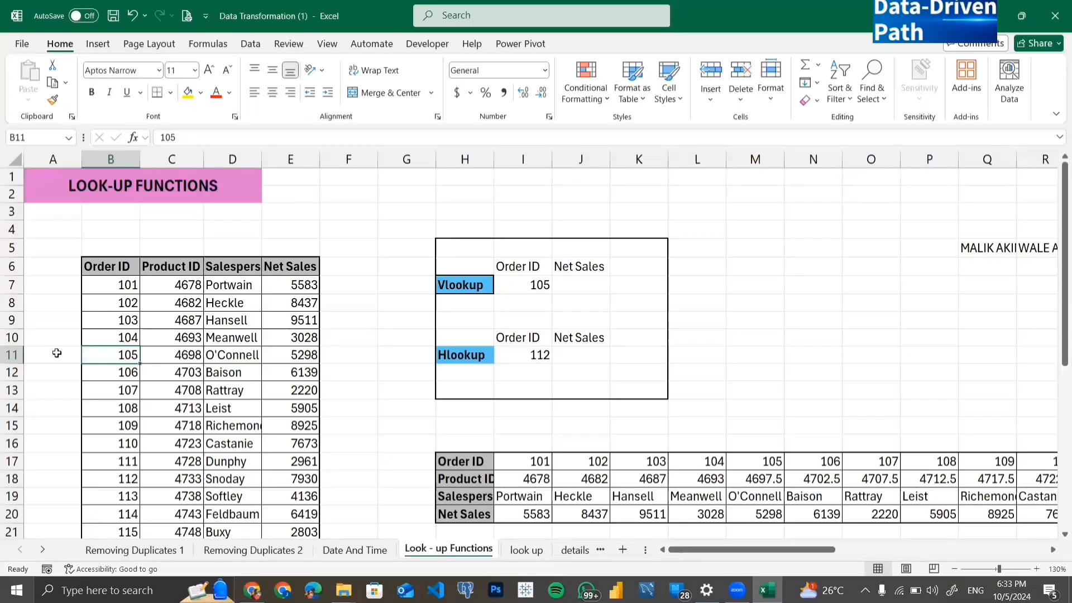
pyautogui.click(7, 355)
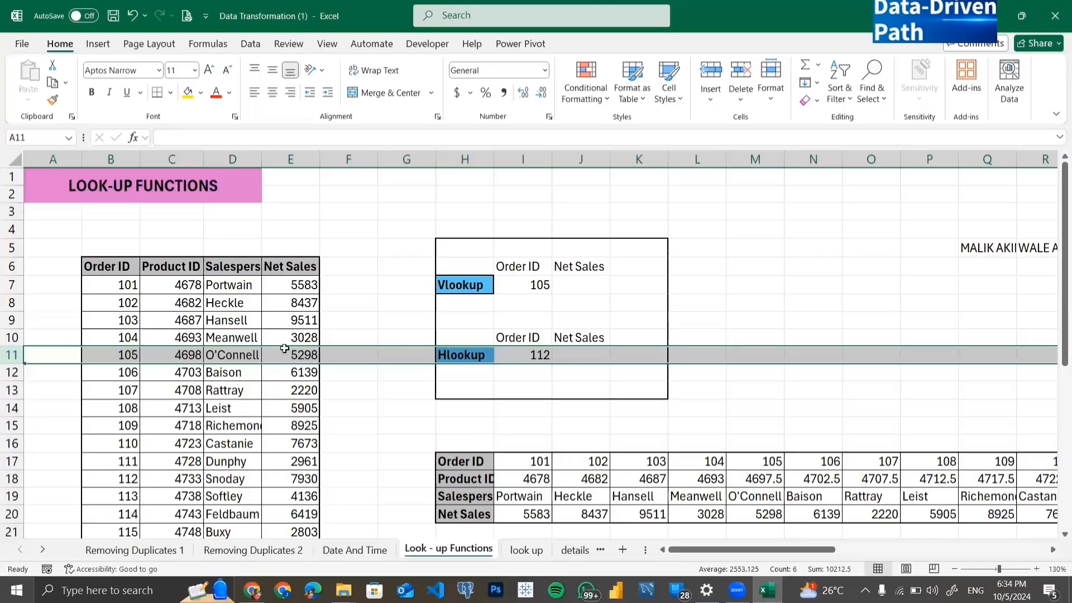
pyautogui.click(577, 280)
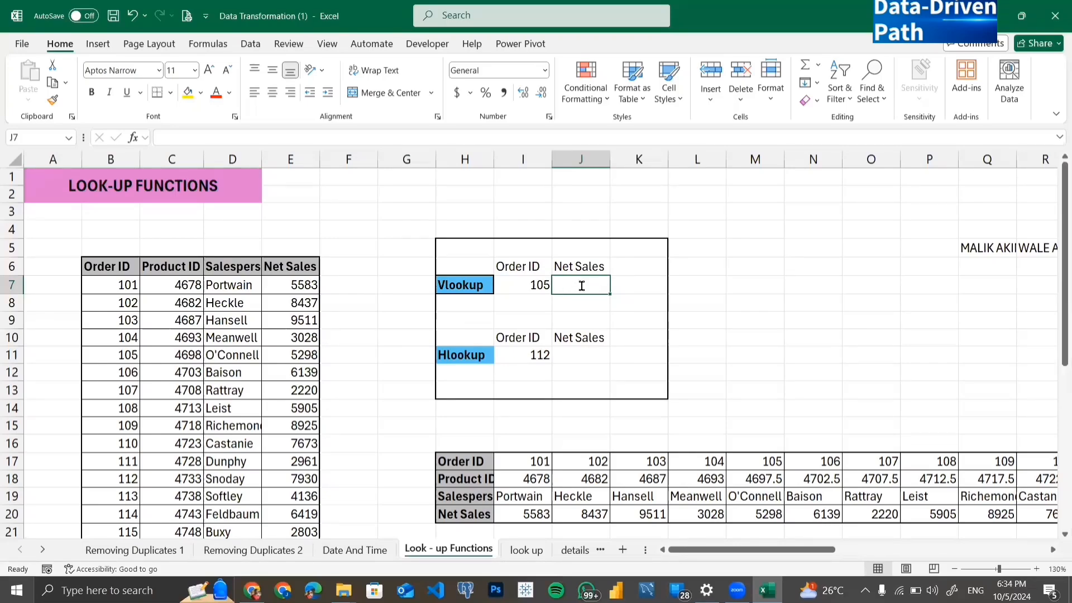
pyautogui.write('=')
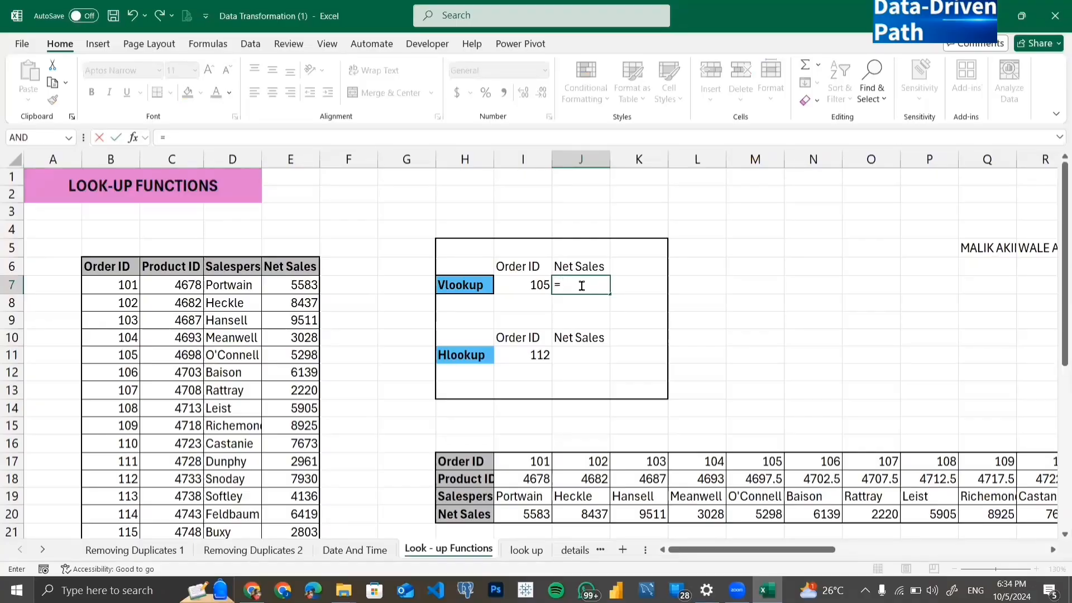
pyautogui.write('vlookup')
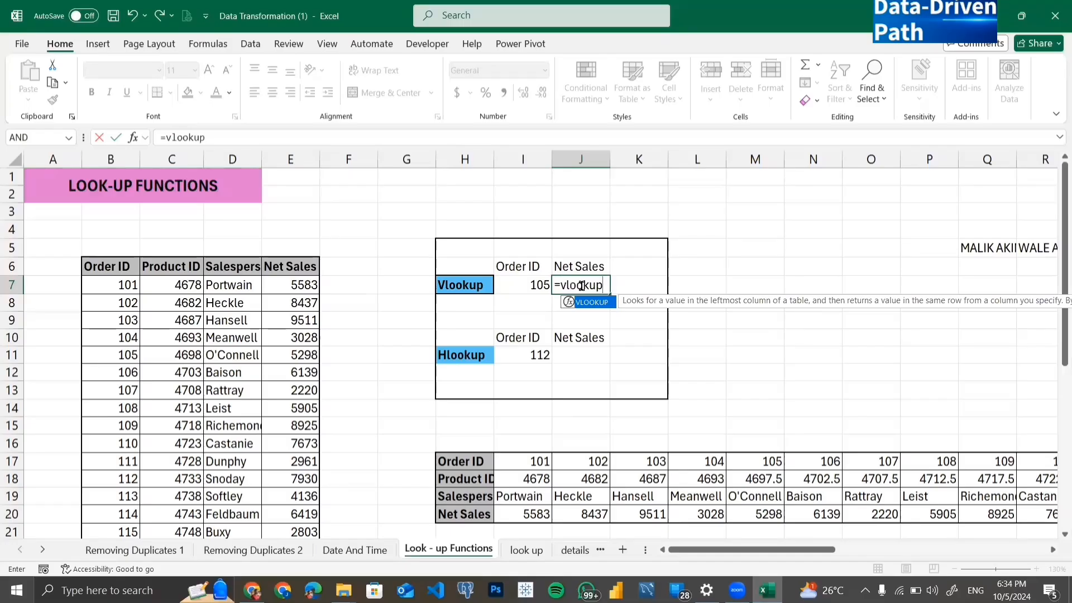
pyautogui.press('Tab')
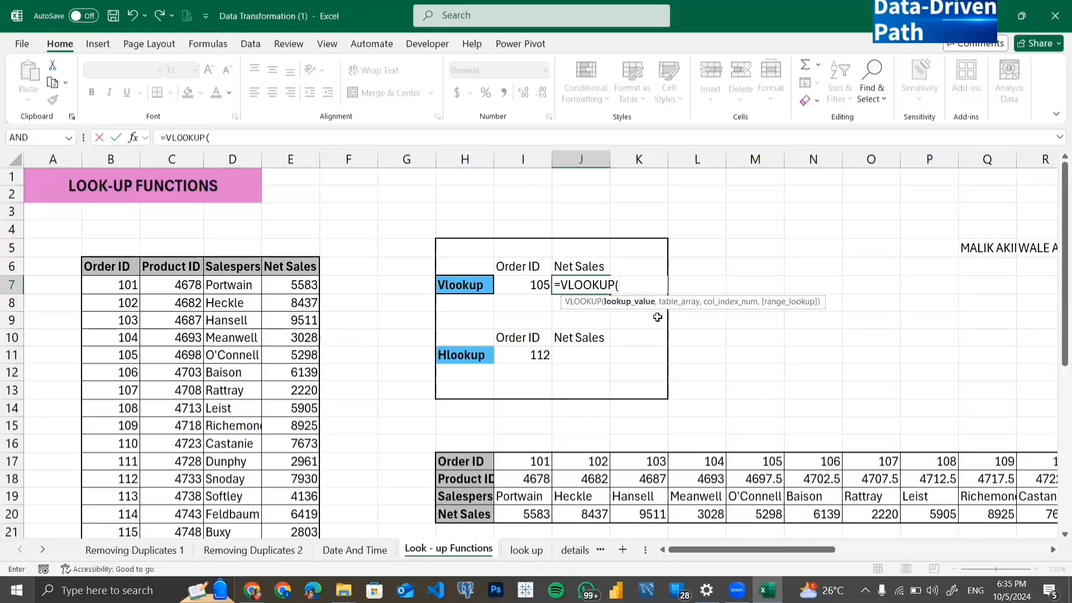
pyautogui.hscroll(1, 659, 321)
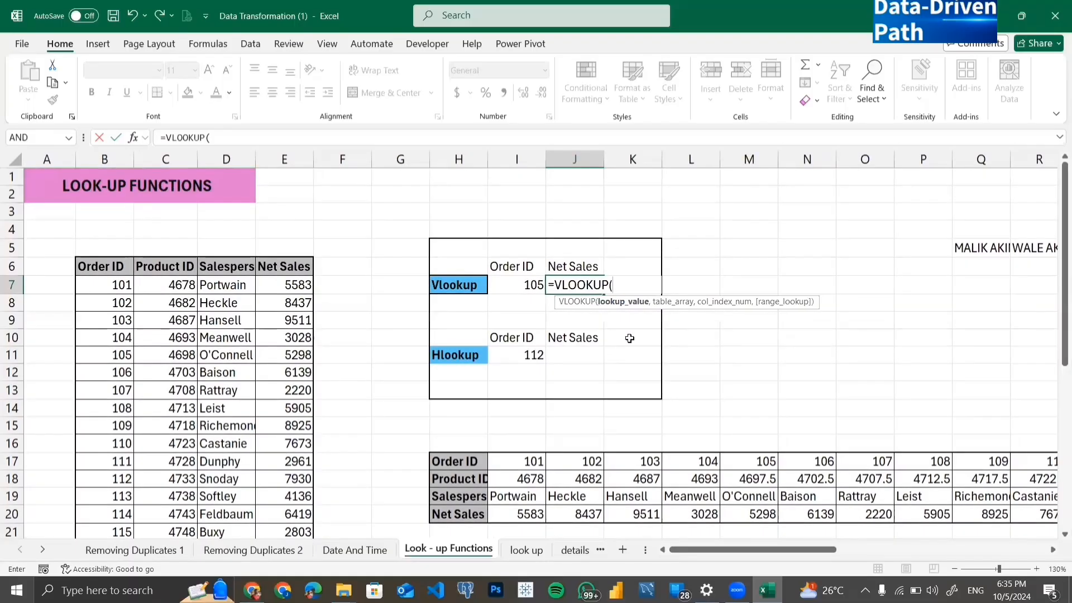
pyautogui.press('BackSpace')
pyautogui.press('BackSpace')
pyautogui.press('BackSpace')
pyautogui.press('BackSpace')
pyautogui.press('BackSpace')
pyautogui.press('BackSpace')
pyautogui.press('BackSpace')
pyautogui.press('BackSpace')
pyautogui.press('BackSpace')
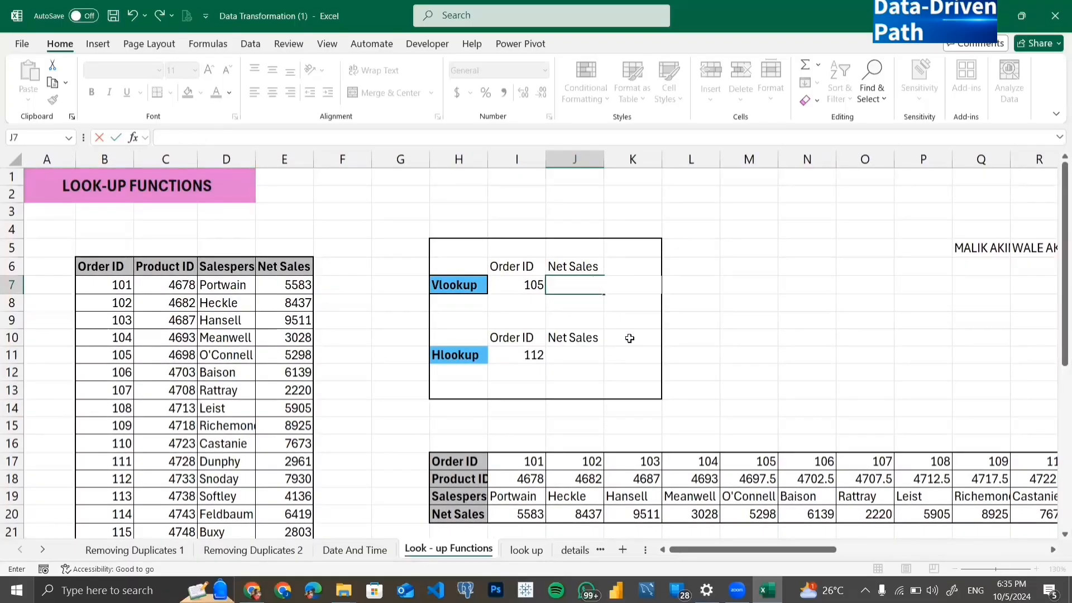
pyautogui.press('Return')
pyautogui.click(569, 282)
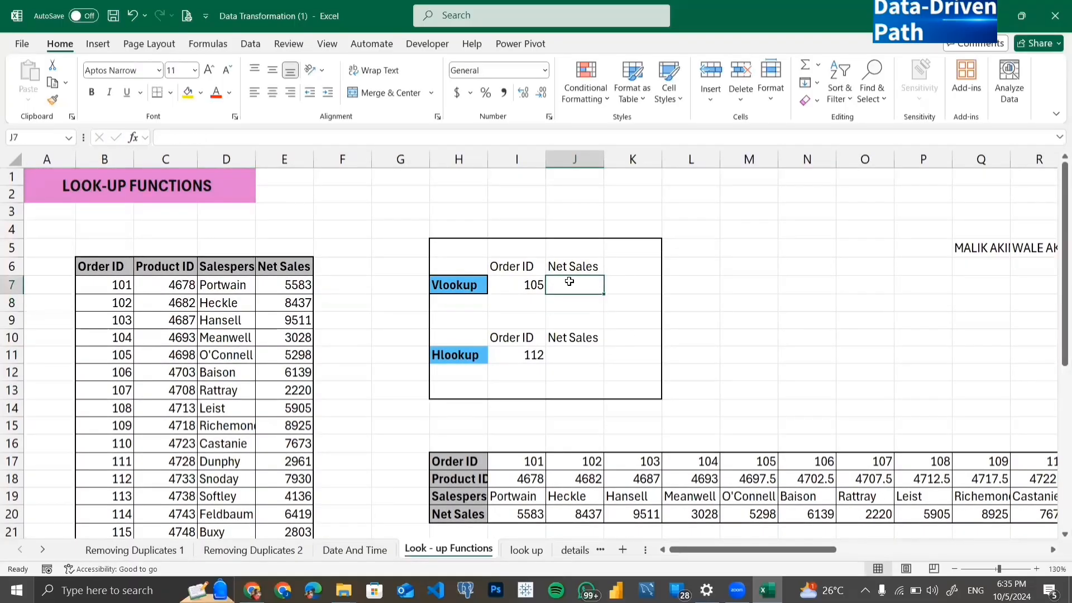
pyautogui.keyDown('ctrl'); pyautogui.scroll(16, 569, 281); pyautogui.keyUp('ctrl')
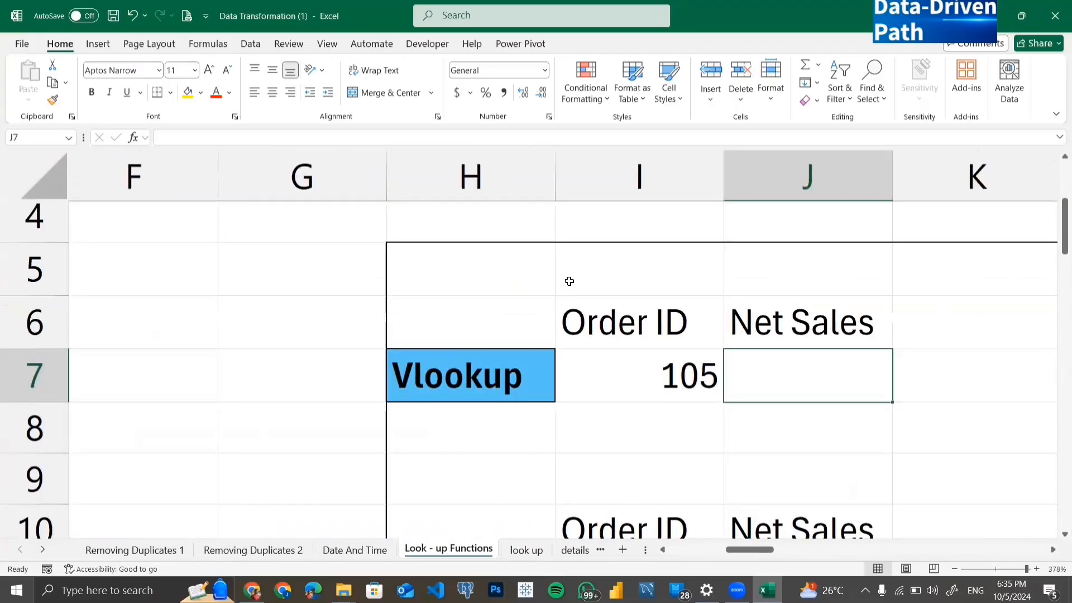
pyautogui.hscroll(3, 569, 281)
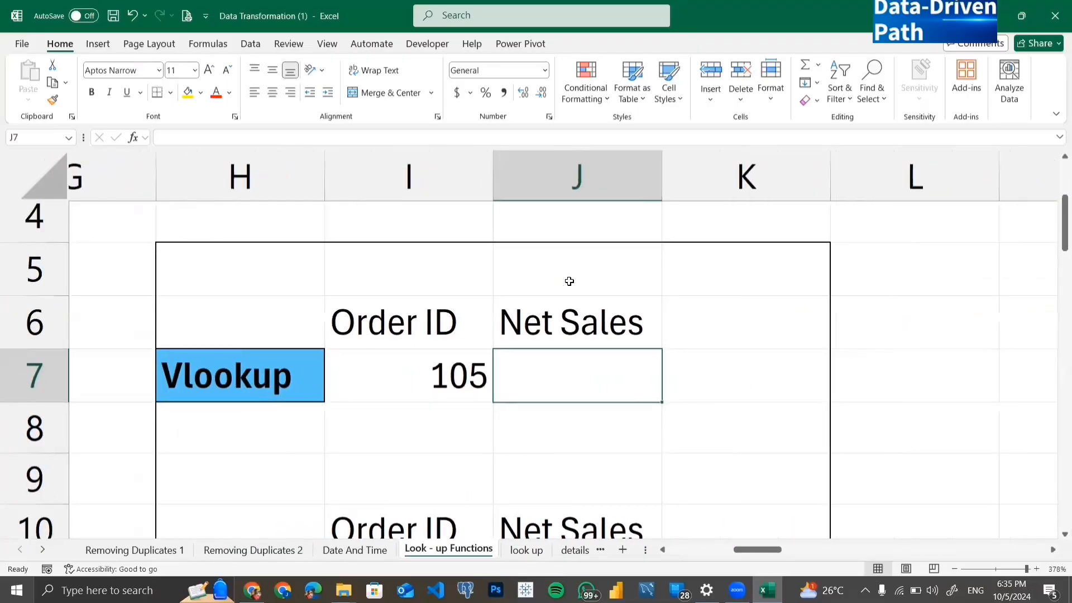
pyautogui.write('=vlook')
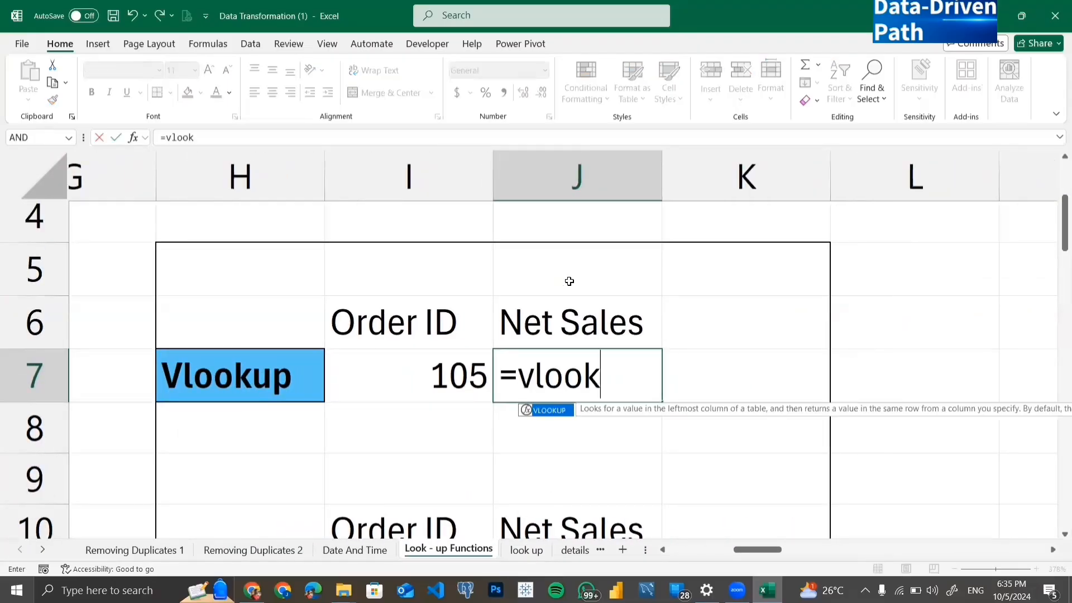
pyautogui.press('Tab')
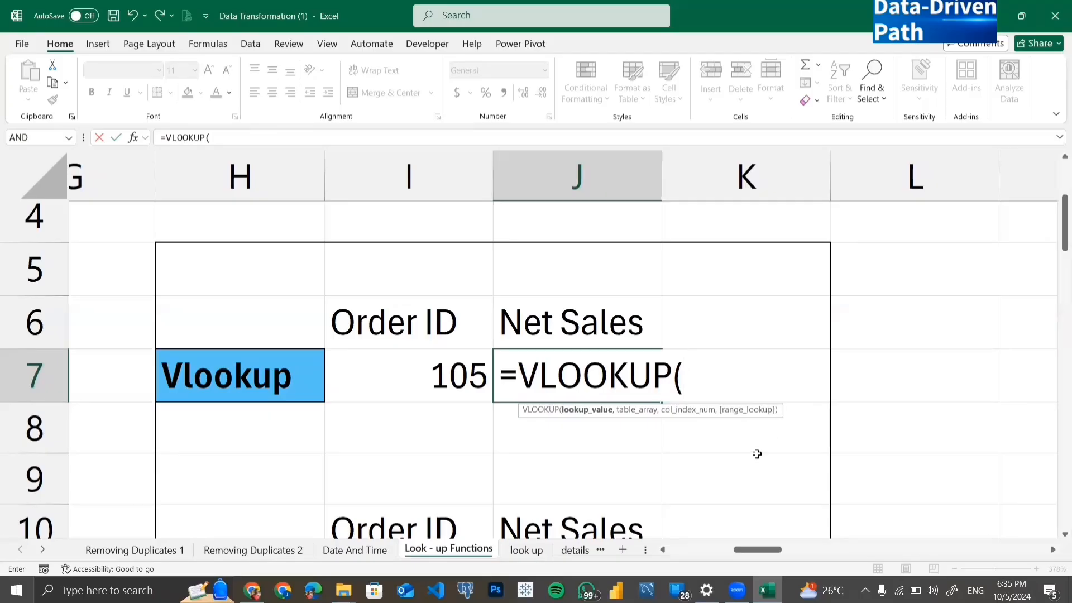
pyautogui.press('BackSpace')
pyautogui.press('BackSpace')
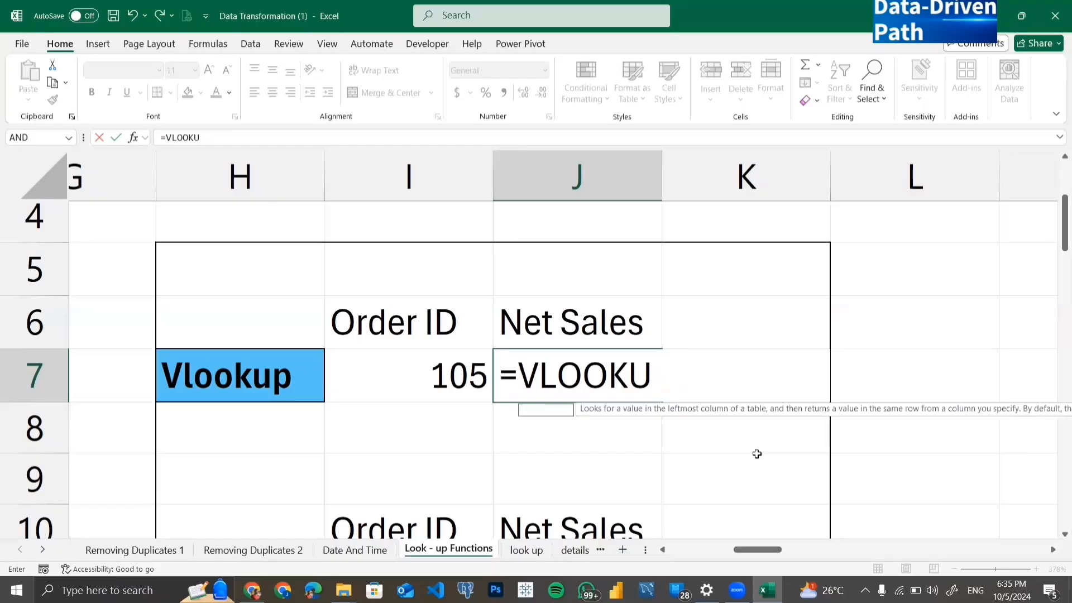
pyautogui.press('BackSpace')
pyautogui.press('BackSpace')
pyautogui.press('BackSpace')
pyautogui.press('BackSpace')
pyautogui.press('BackSpace')
pyautogui.press('BackSpace')
pyautogui.press('BackSpace')
pyautogui.press('Return')
pyautogui.scroll(-8, 757, 453)
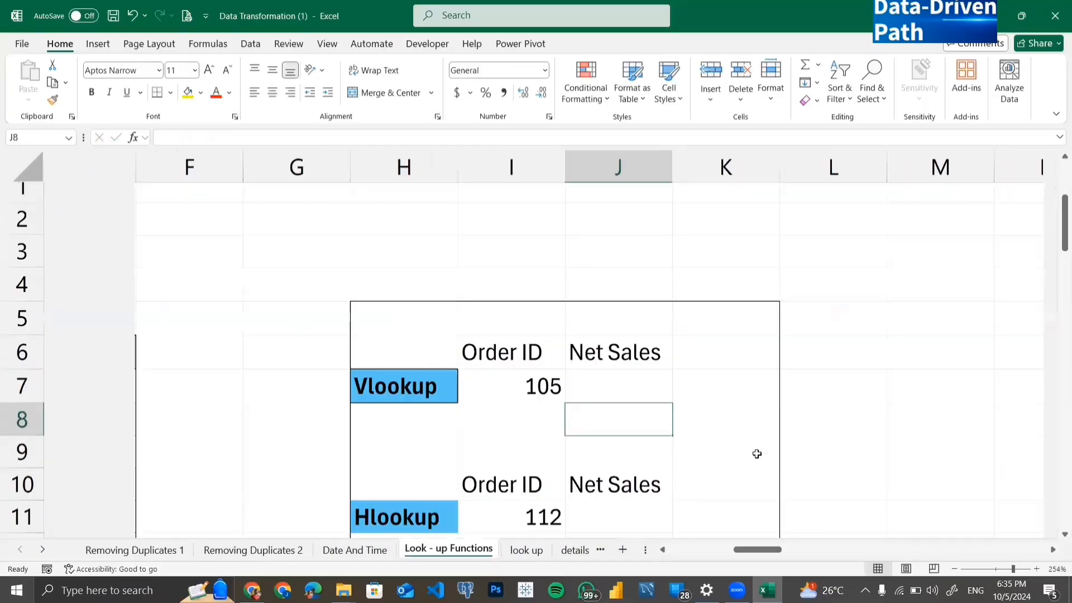
pyautogui.scroll(-6, 758, 453)
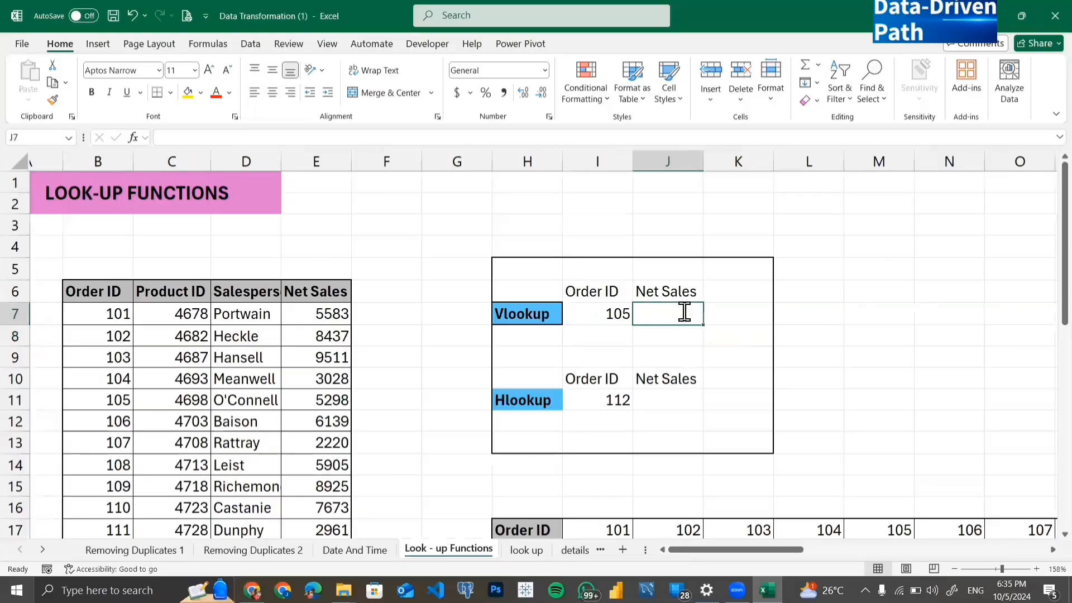
pyautogui.write('=')
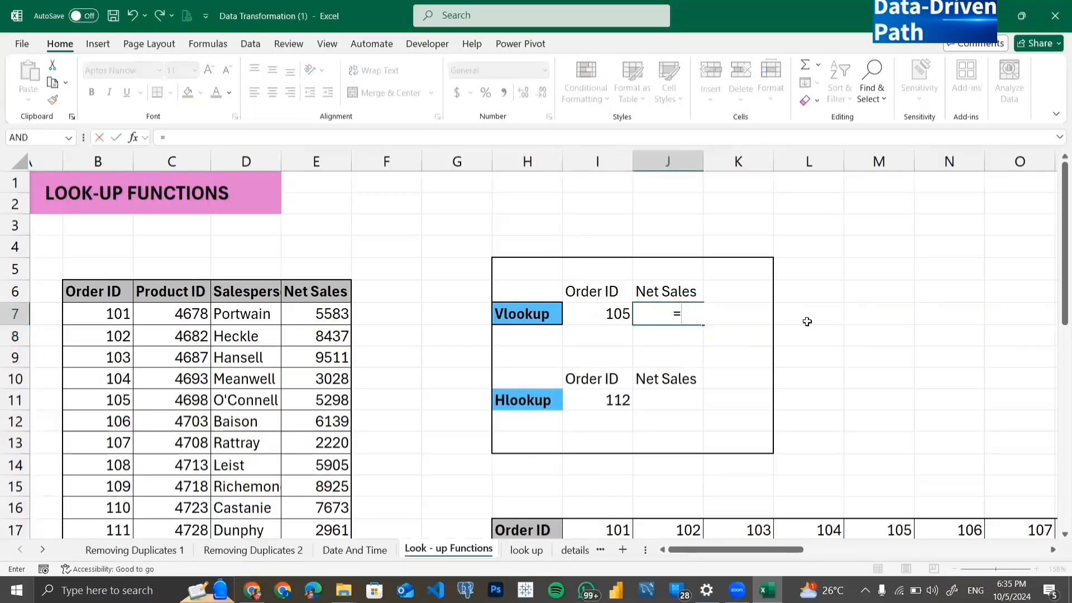
pyautogui.press('Escape')
pyautogui.press('Return')
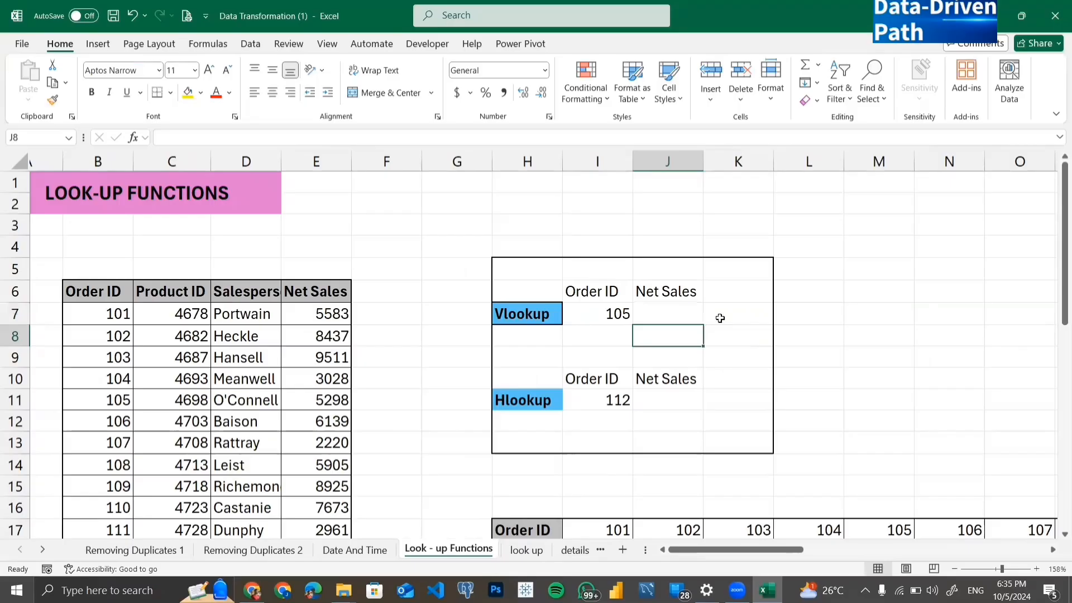
pyautogui.press('Up')
pyautogui.press('Left')
pyautogui.click(677, 311)
pyautogui.hscroll(1, 673, 311)
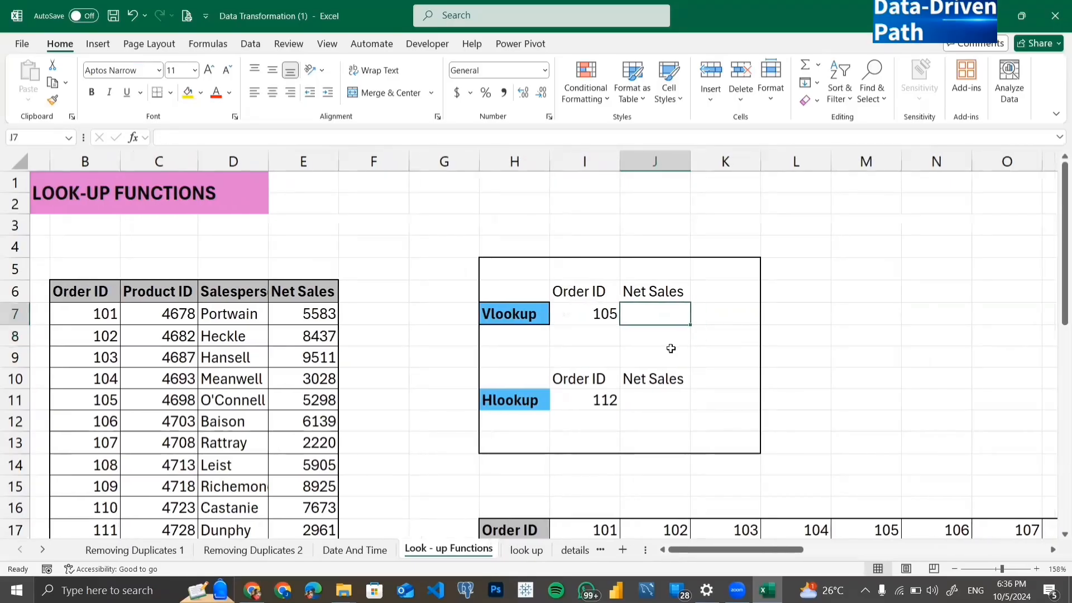
pyautogui.press('Down')
pyautogui.press('Down')
# Step: Start a VLOOKUP formula in the Vlookup row's Net Sales cell J7, using the Order ID in I7 as lookup value
pyautogui.click(650, 311)
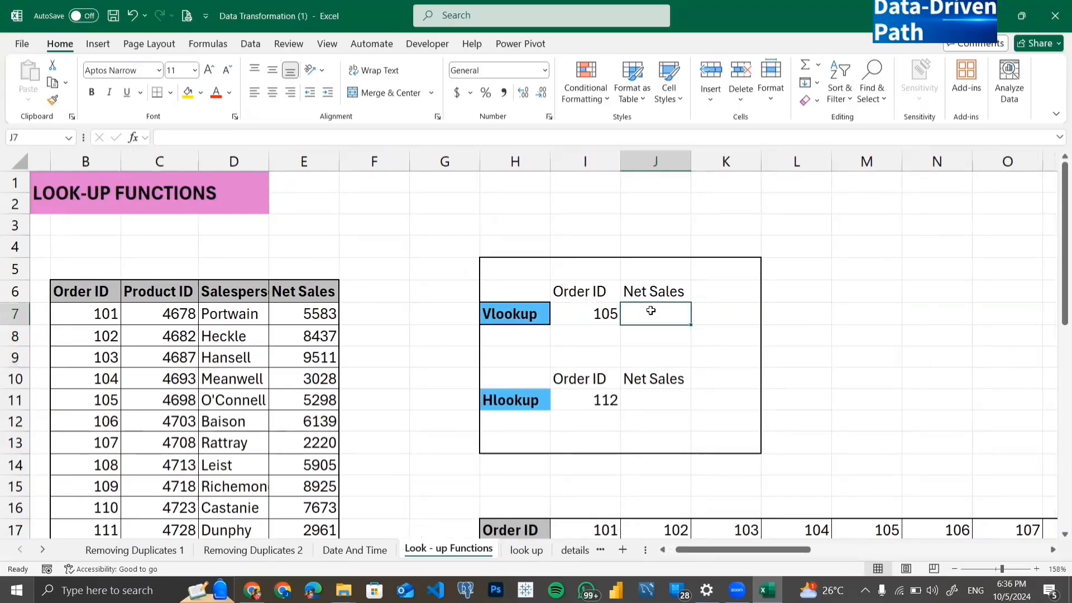
pyautogui.write('=')
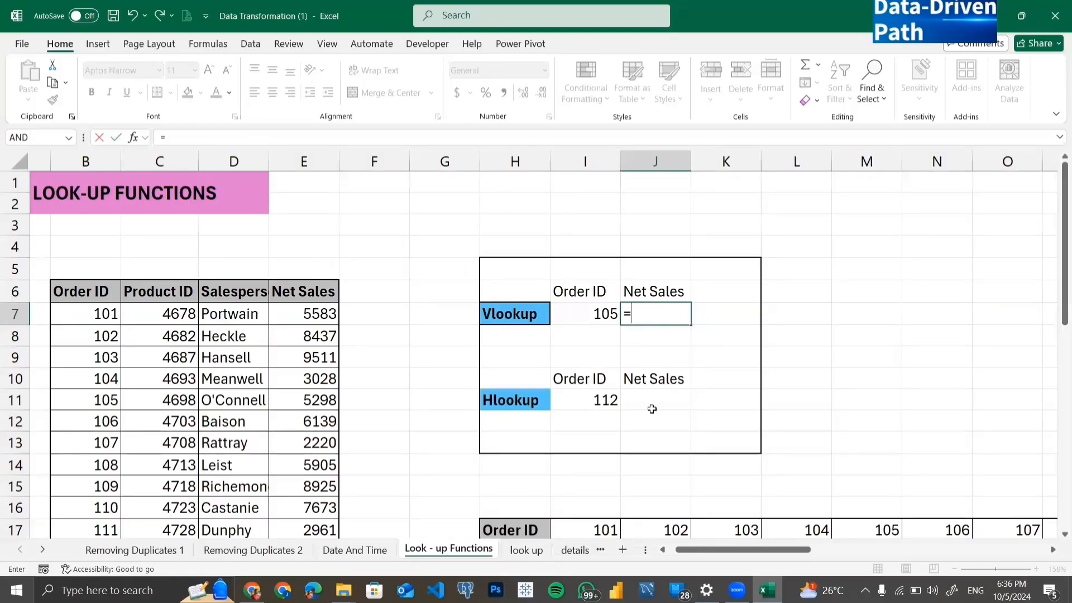
pyautogui.write('vlookup')
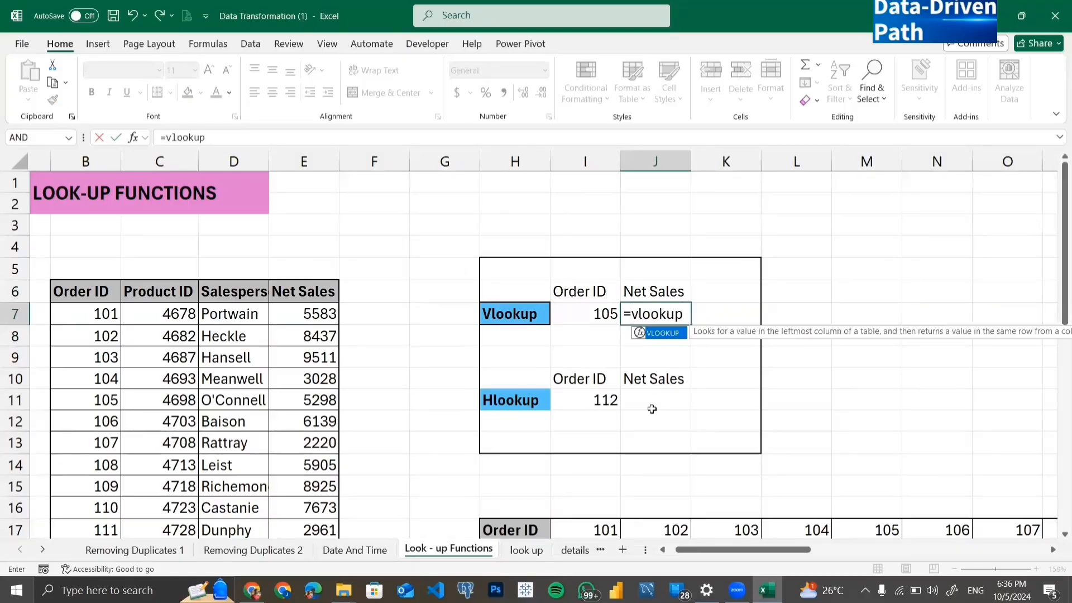
pyautogui.write('(')
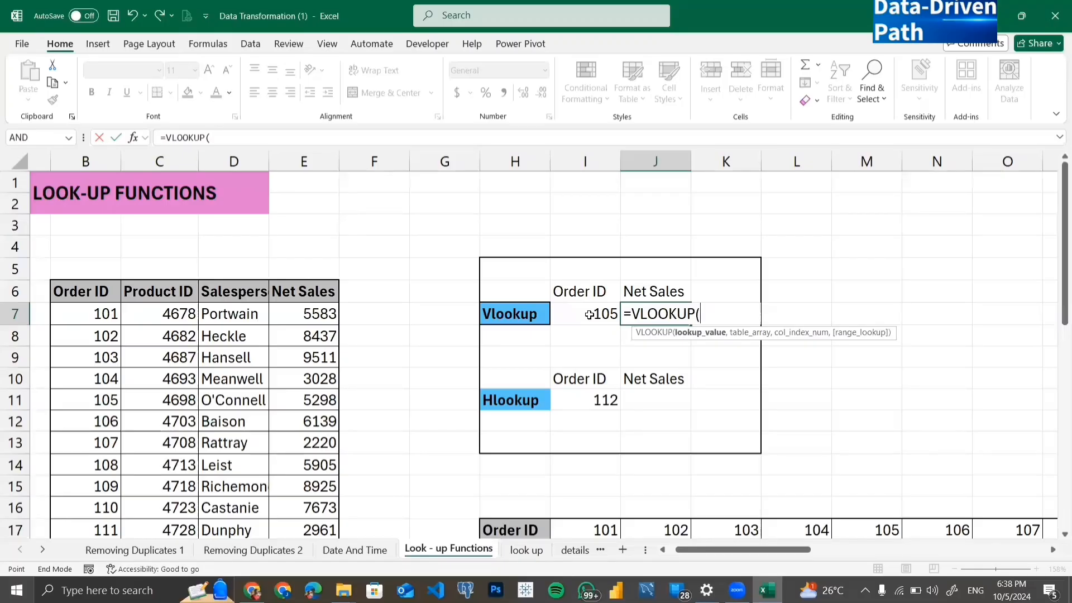
pyautogui.click(583, 311)
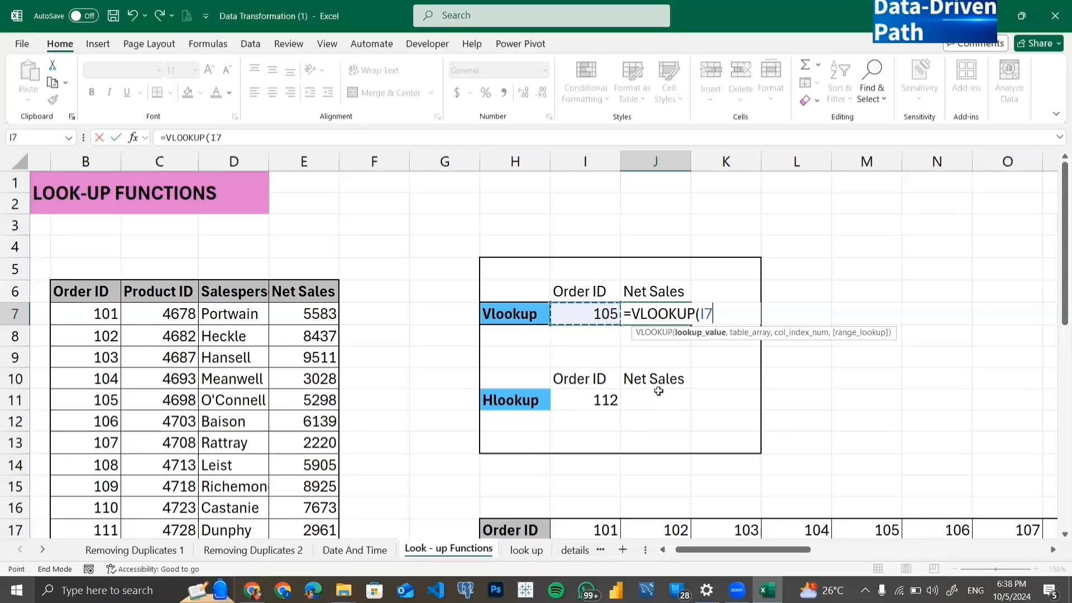
pyautogui.write(',')
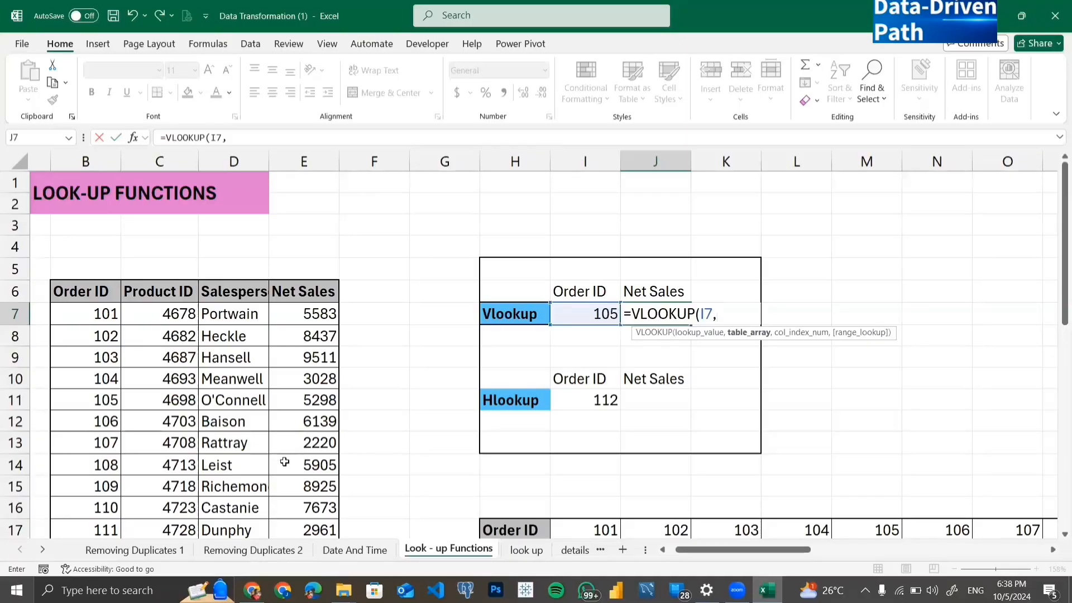
# Step: Supply the whole sales table B6:E36, headers included, as the table array and lock it as the absolute reference $B$6:$E$36
pyautogui.click(83, 293)
pyautogui.moveTo(123, 309); pyautogui.dragTo(286, 463)
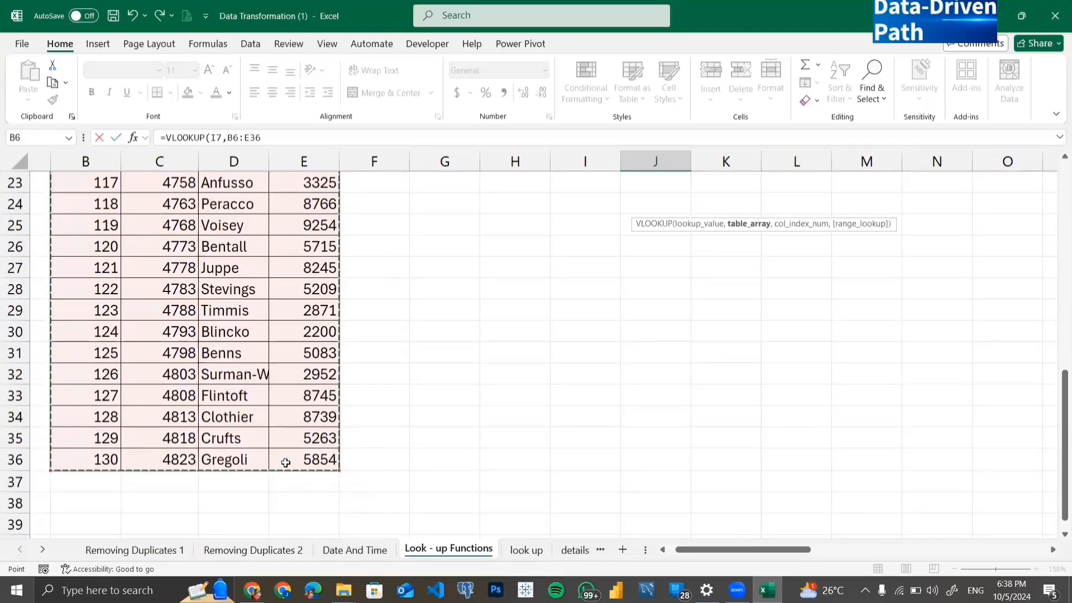
pyautogui.scroll(7, 286, 463)
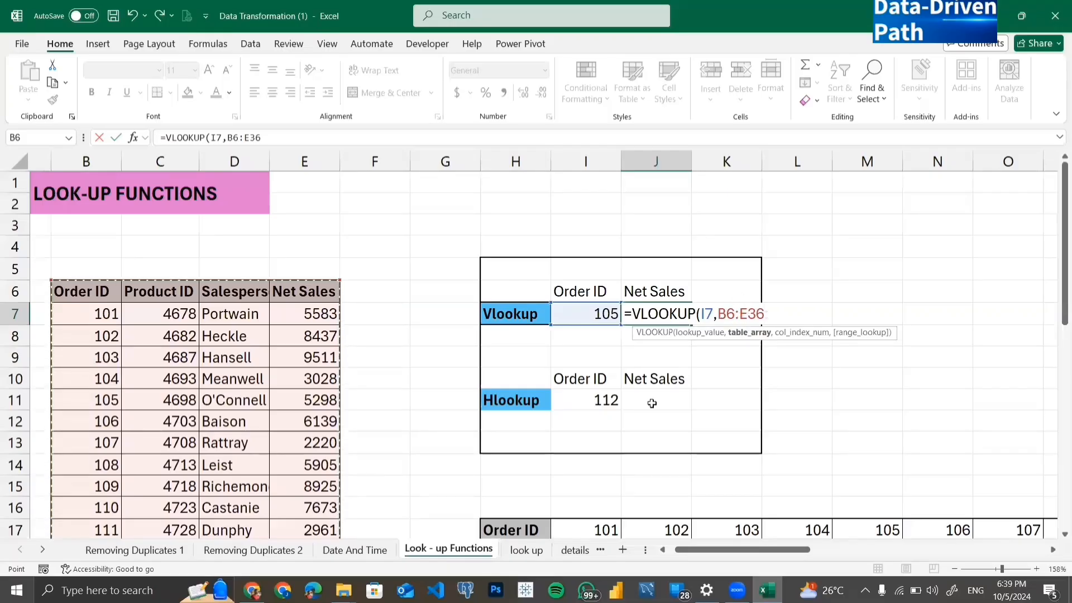
pyautogui.press('F4')
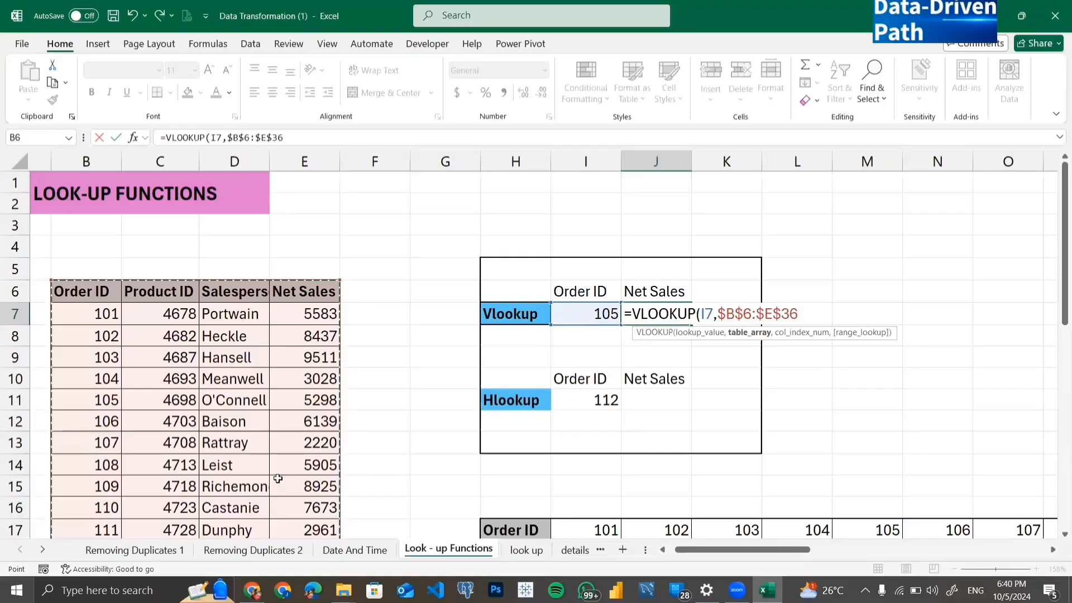
pyautogui.write(',')
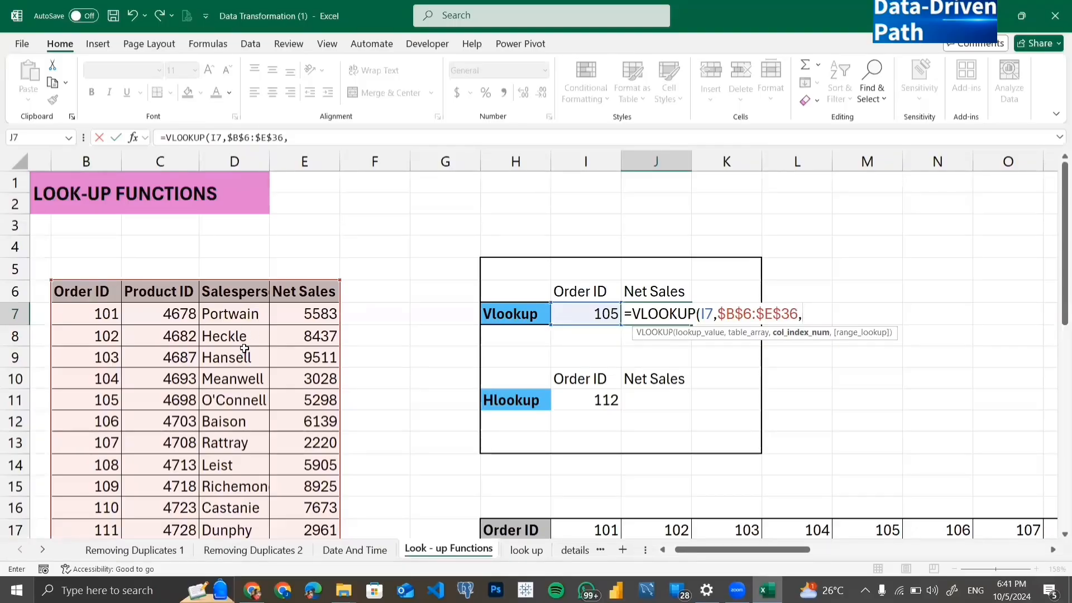
pyautogui.click(160, 358)
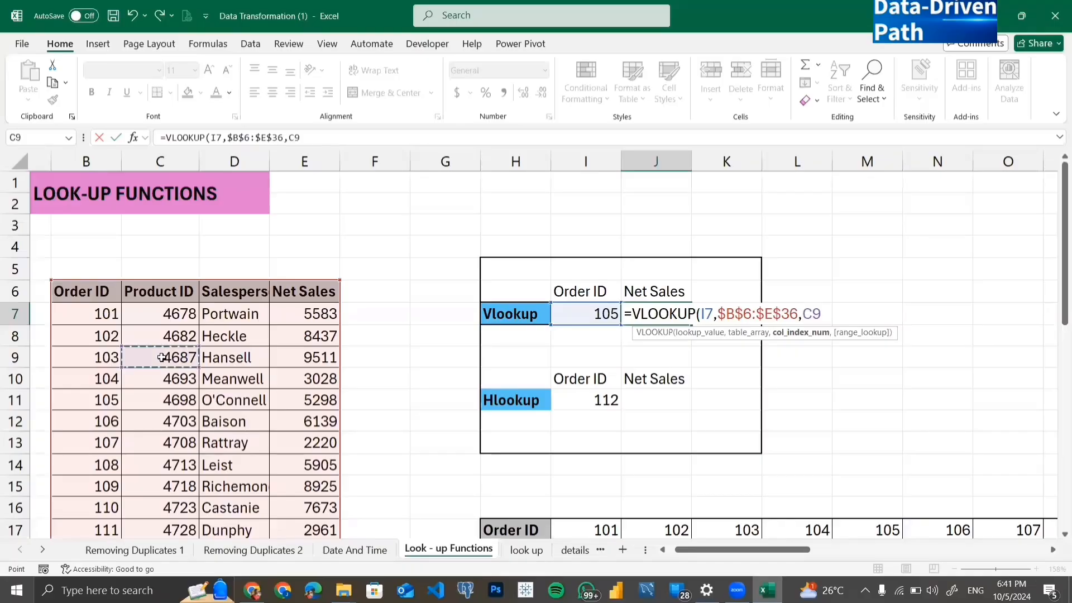
pyautogui.keyDown('shift'); pyautogui.click(206, 337); pyautogui.keyUp('shift')
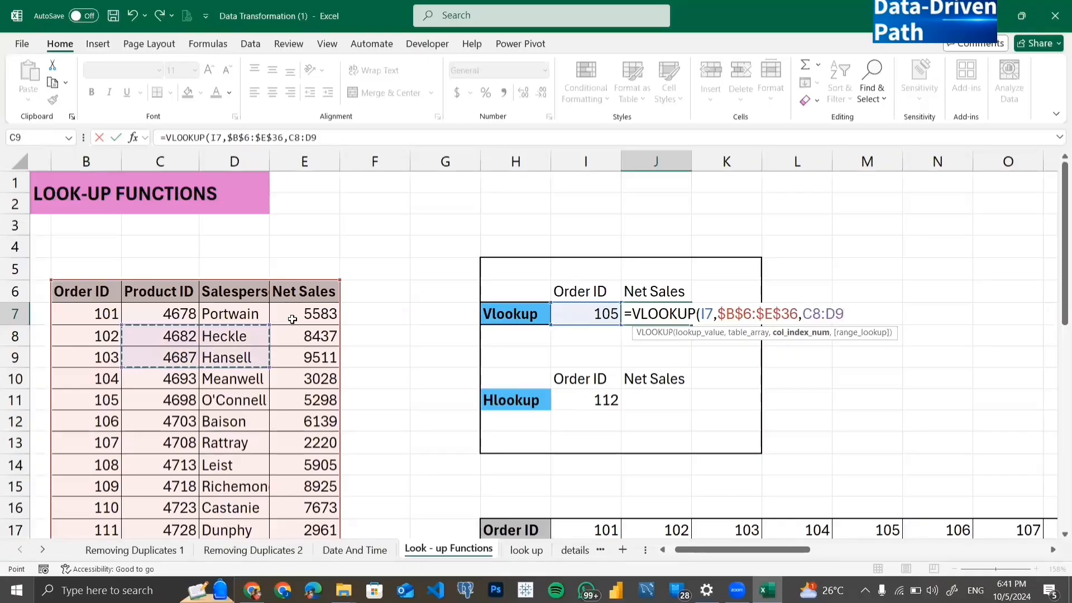
pyautogui.press('BackSpace')
pyautogui.press('BackSpace')
pyautogui.press('BackSpace')
pyautogui.press('BackSpace')
pyautogui.press('BackSpace')
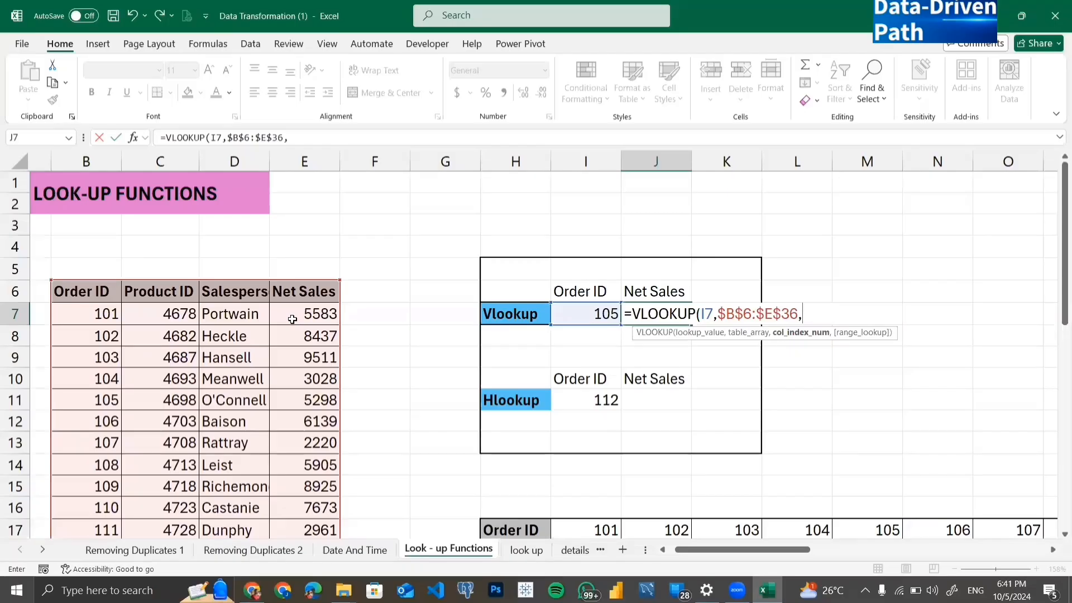
# Step: Complete the VLOOKUP in J7 with column index 4 and FALSE for an exact match, and enter the formula
pyautogui.write('4,')
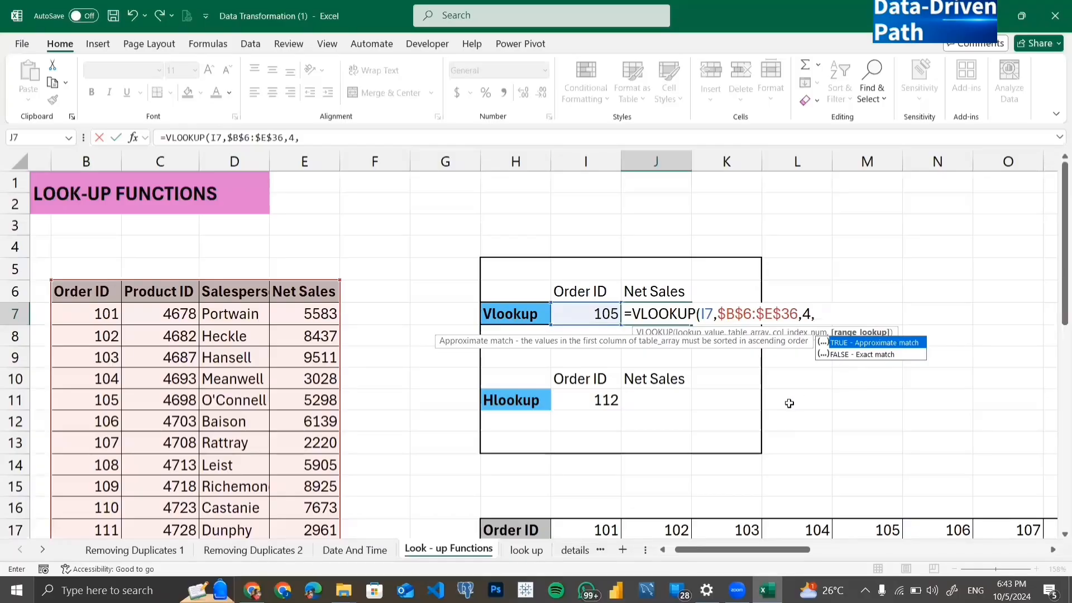
pyautogui.press('Down')
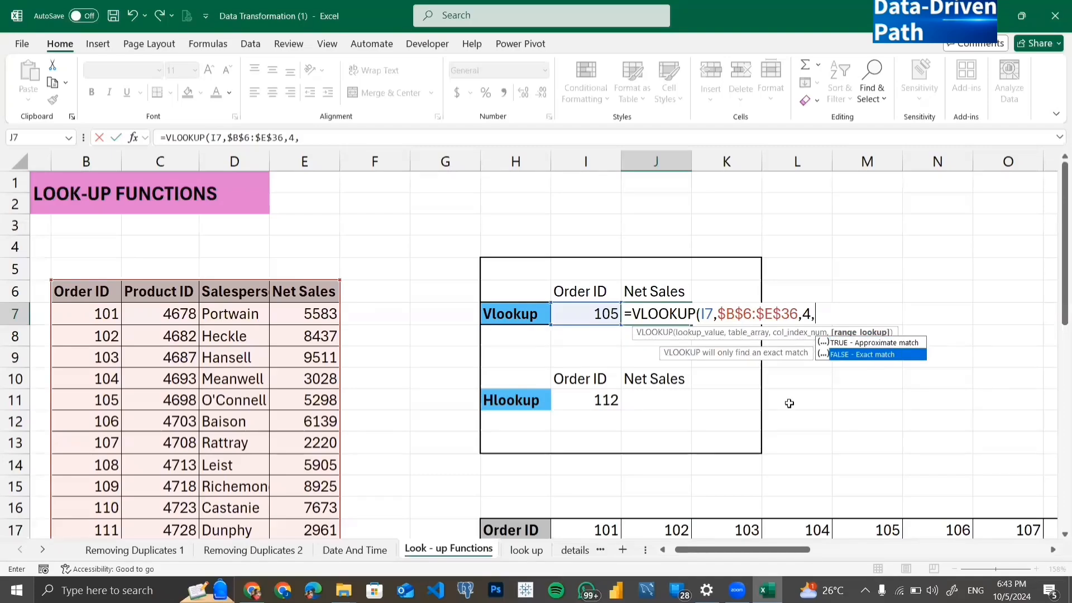
pyautogui.press('Tab')
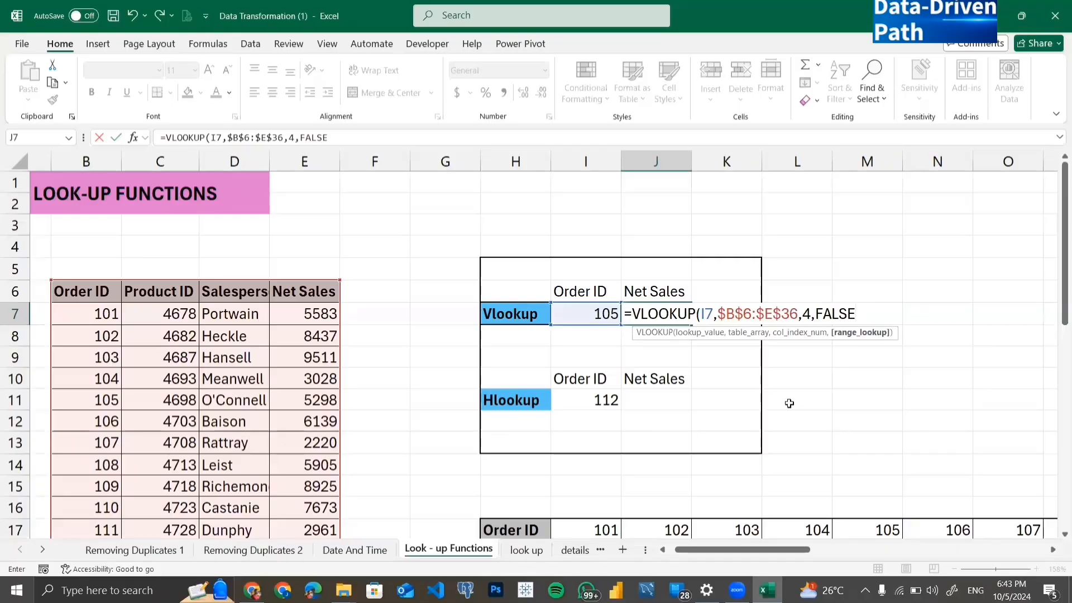
pyautogui.write(')')
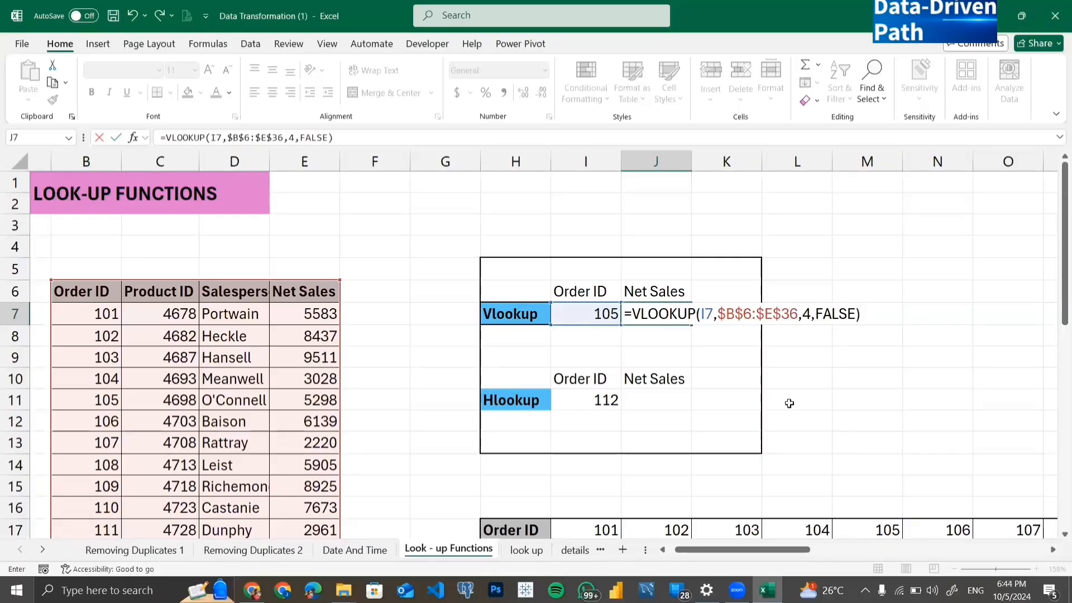
pyautogui.press('Return')
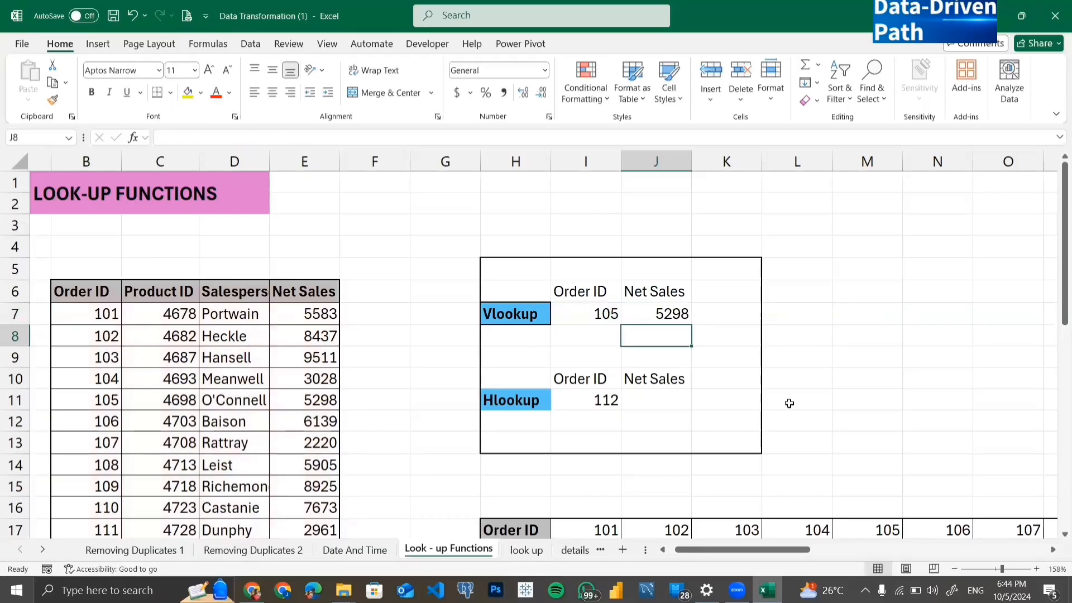
# Step: Check the Net Sales returned in J7 against the Net Sales of order 105 in row 11 of the sales table
pyautogui.click(572, 310)
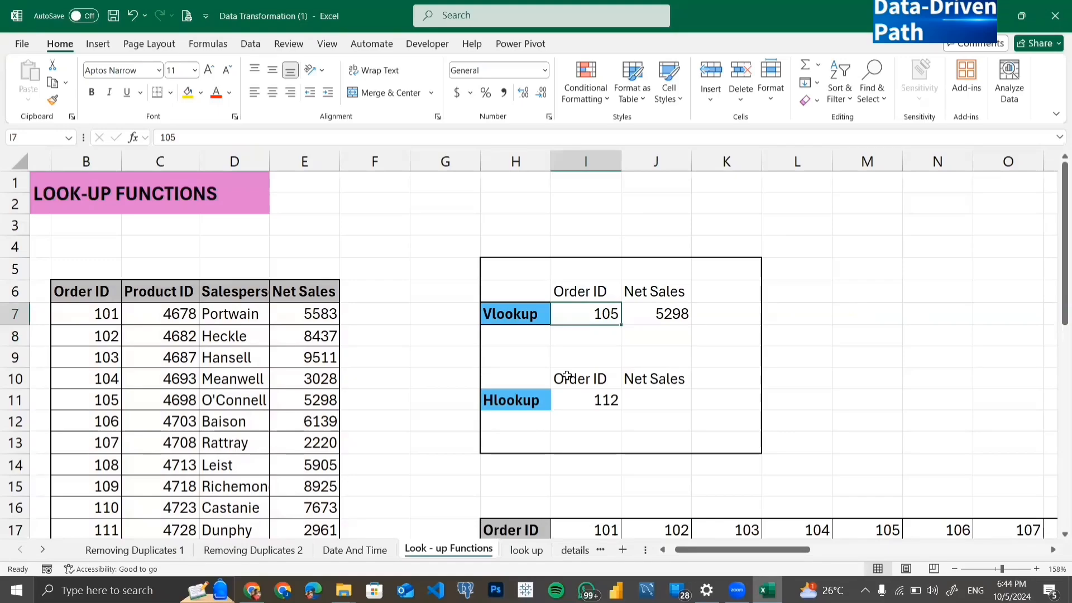
pyautogui.click(90, 398)
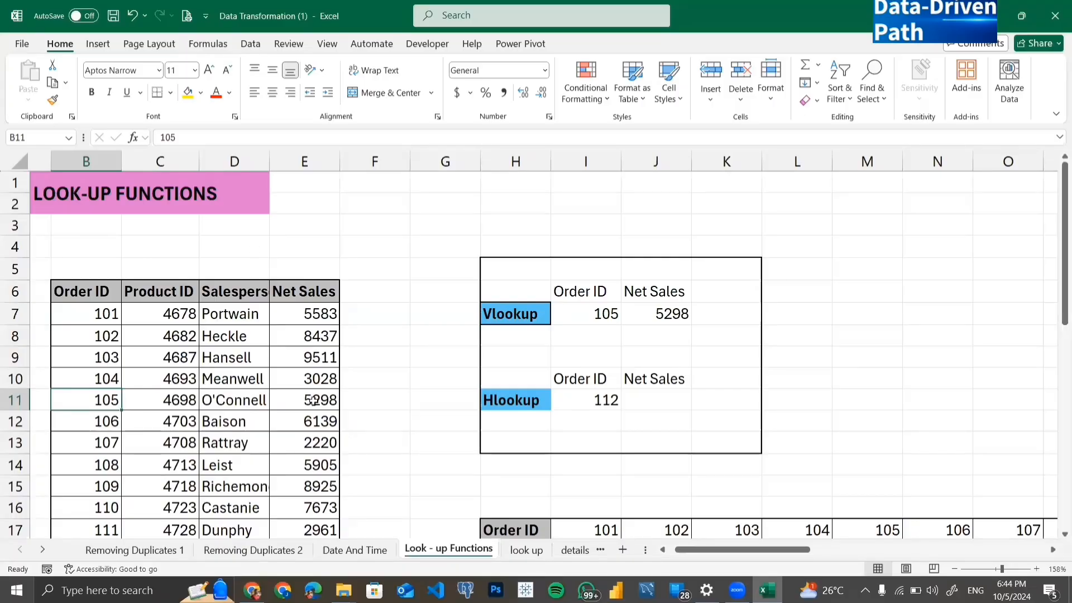
pyautogui.click(313, 399)
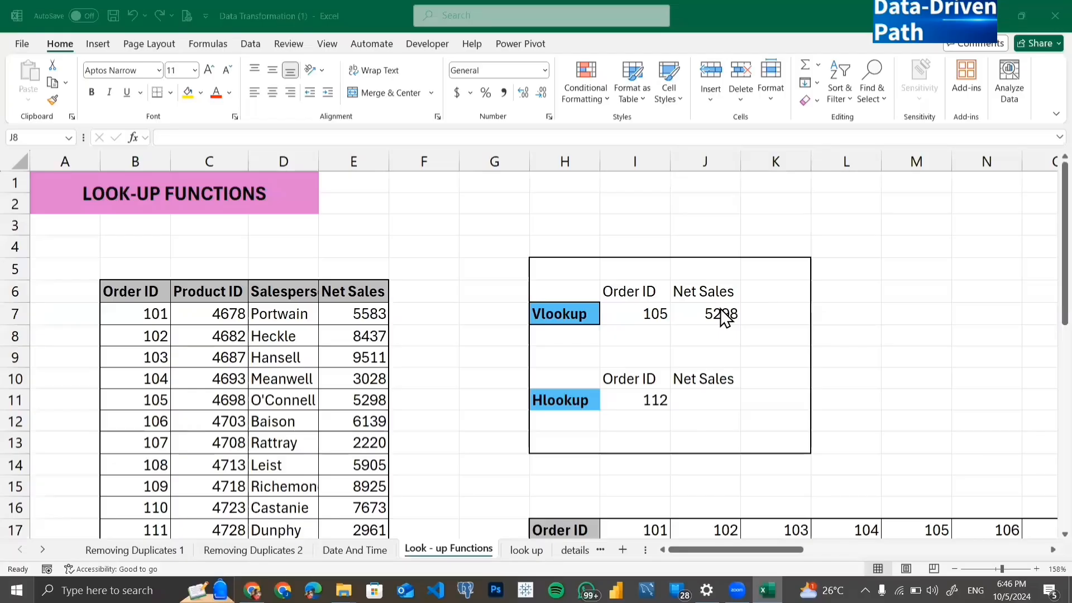
# Step: Examine the VLOOKUP's Order ID in I7 and the Order ID, Product ID and Salesperson columns of the sales table
pyautogui.click(636, 317)
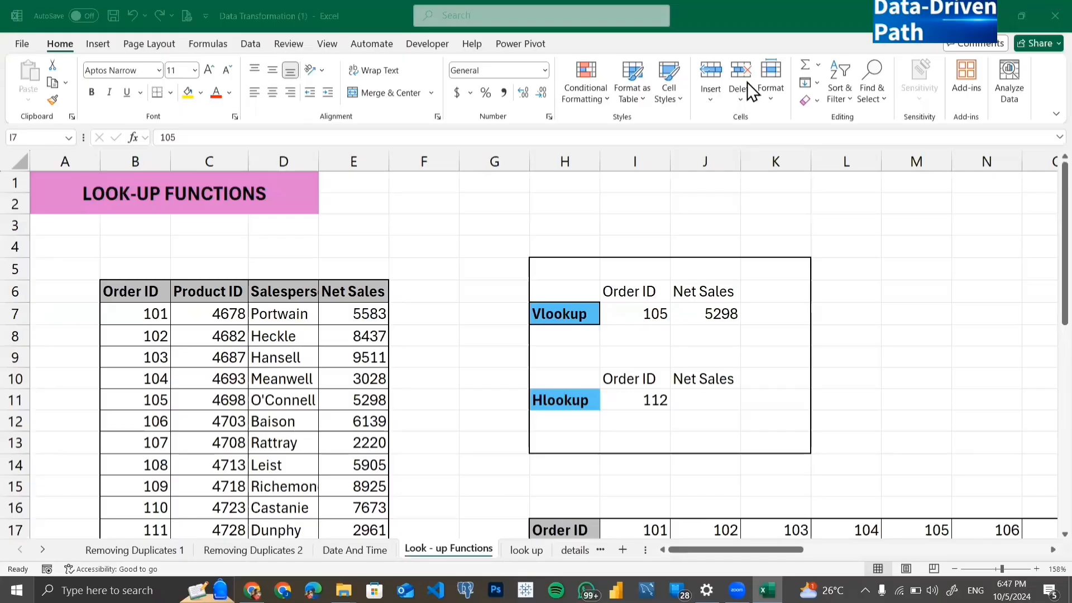
pyautogui.click(135, 162)
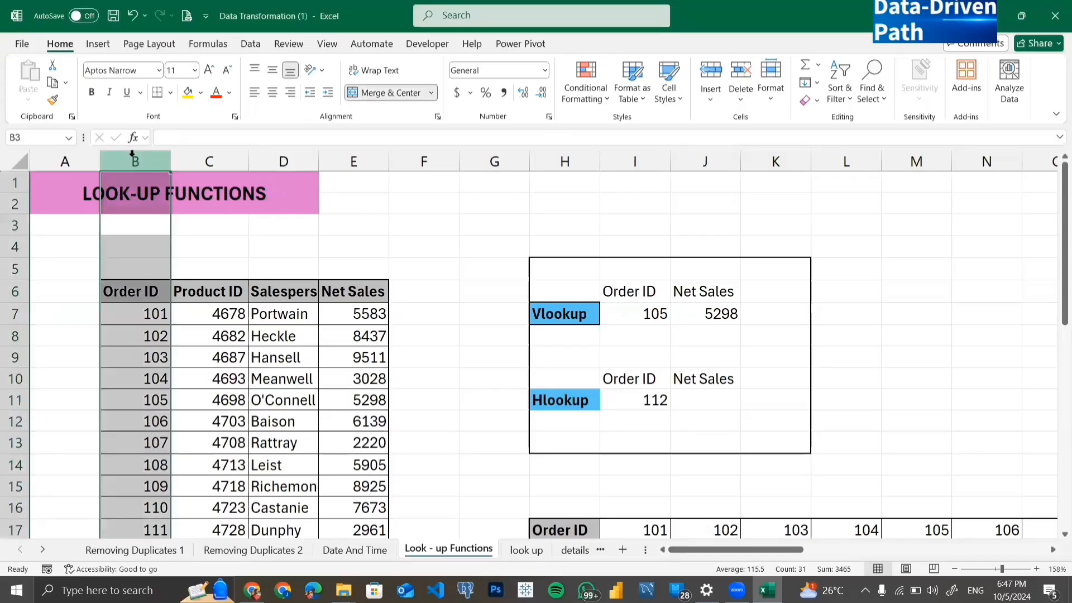
pyautogui.click(202, 153)
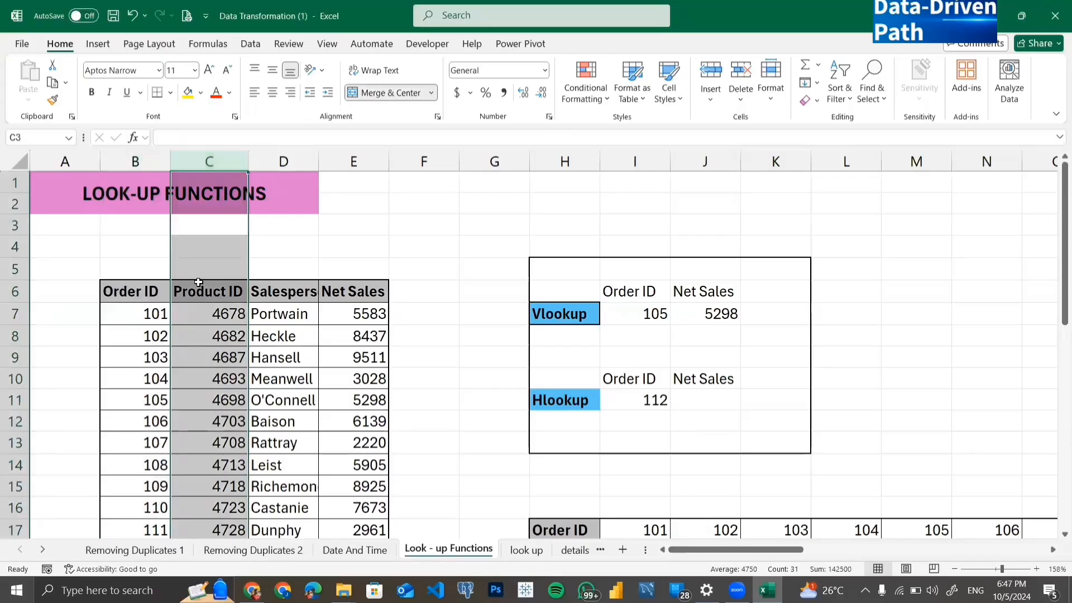
pyautogui.click(198, 283)
pyautogui.moveTo(208, 312); pyautogui.dragTo(222, 535)
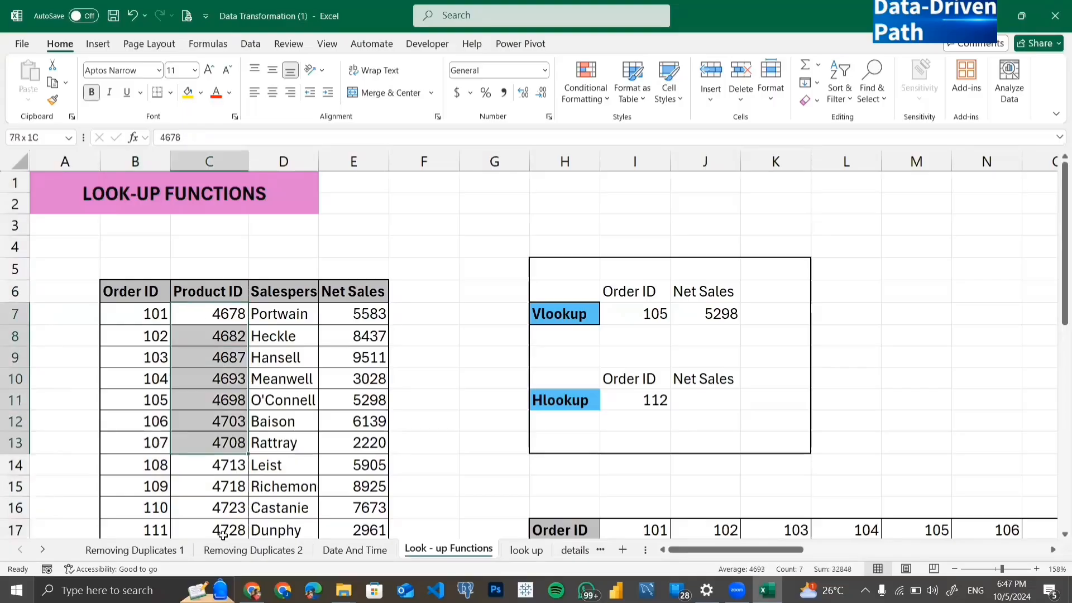
pyautogui.click(294, 291)
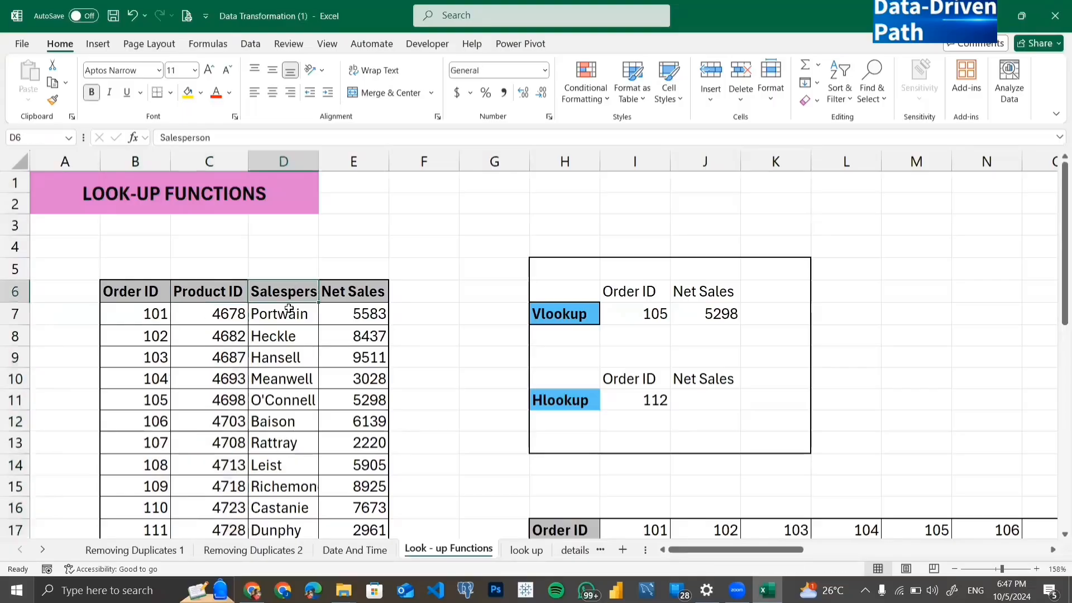
pyautogui.moveTo(290, 310); pyautogui.dragTo(285, 528)
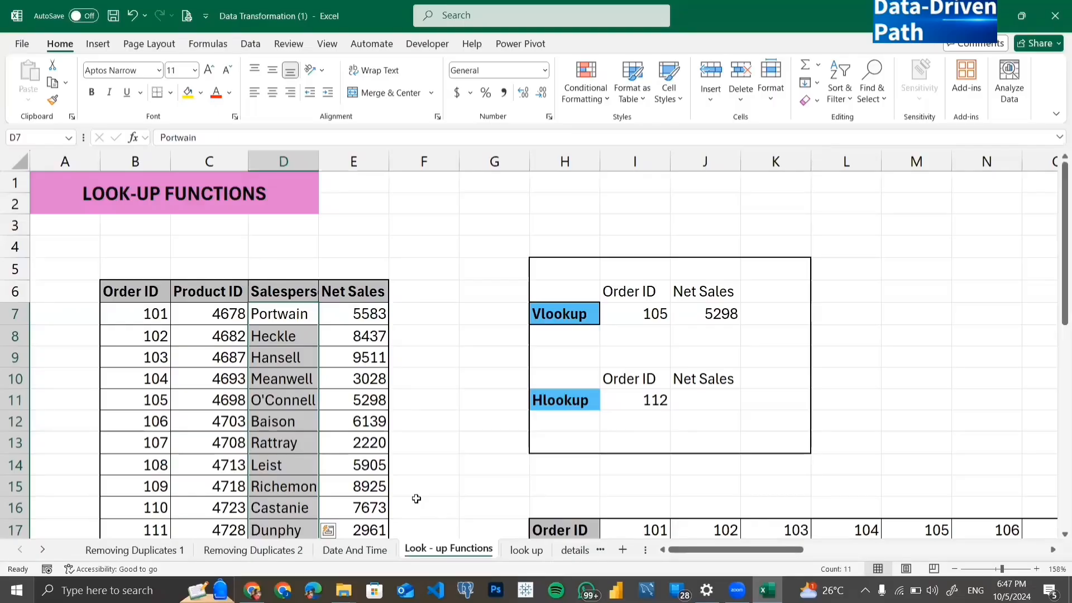
# Step: Remove the range_lookup argument from the VLOOKUP in J7, choose FALSE - Exact match again and enter the formula
pyautogui.doubleClick(707, 311)
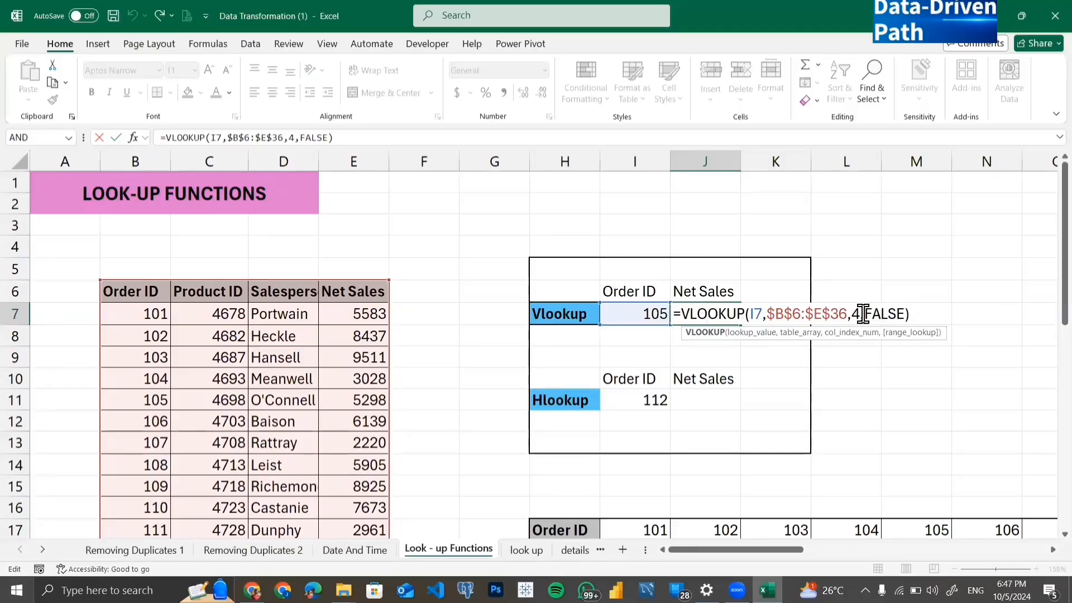
pyautogui.moveTo(863, 313); pyautogui.dragTo(909, 314)
pyautogui.press('BackSpace')
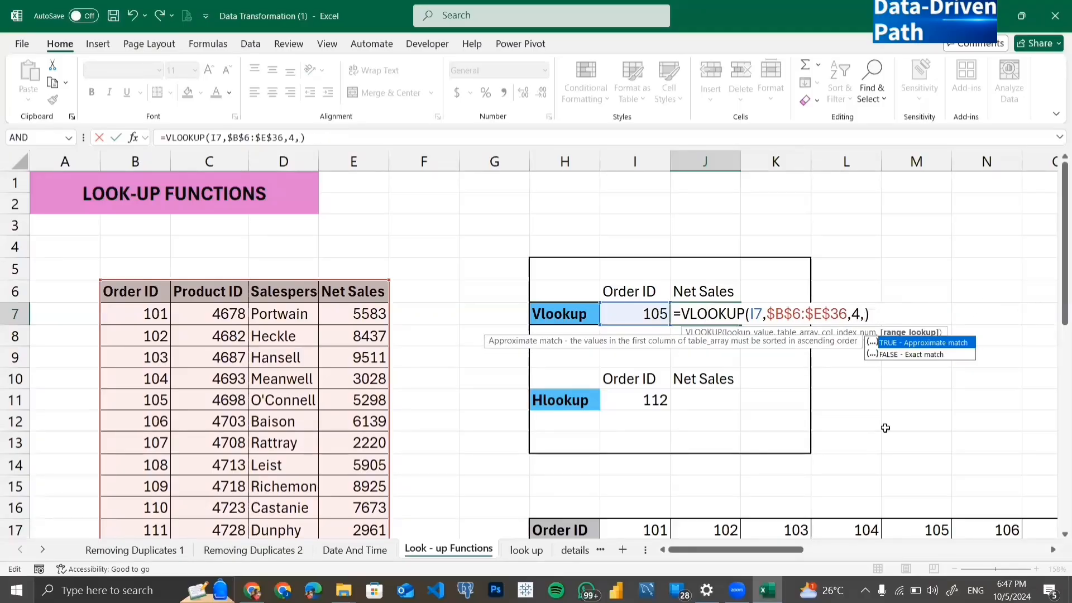
pyautogui.press('Down')
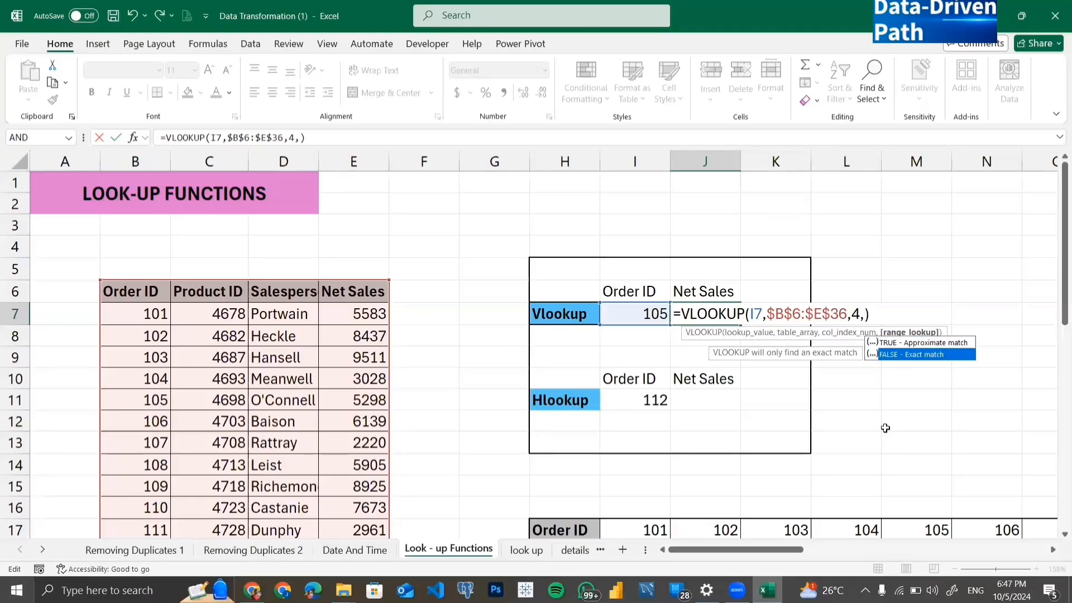
pyautogui.press('Tab')
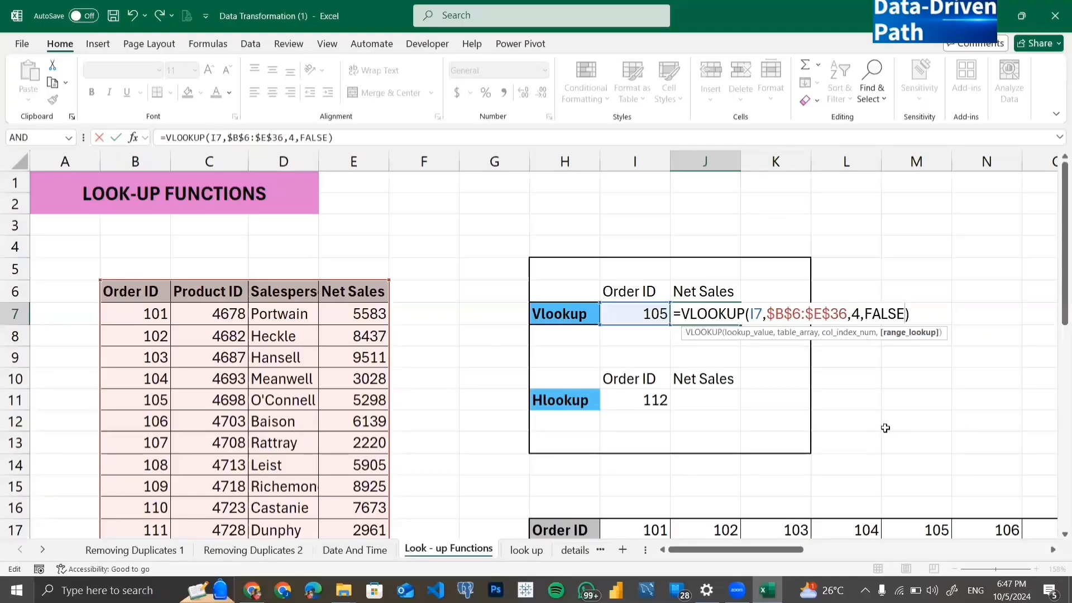
pyautogui.press('Return')
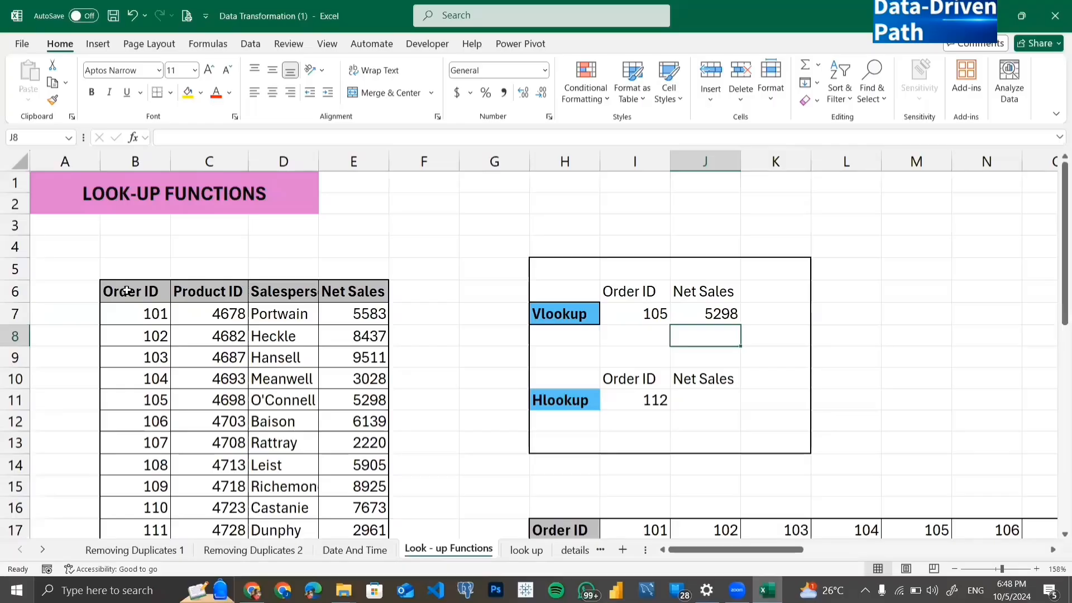
# Step: Change the Vlookup block's lookup header in I6 to Product ID and the lookup value in I7 to 4678
pyautogui.moveTo(144, 299); pyautogui.dragTo(215, 315)
pyautogui.moveTo(340, 468); pyautogui.dragTo(340, 489)
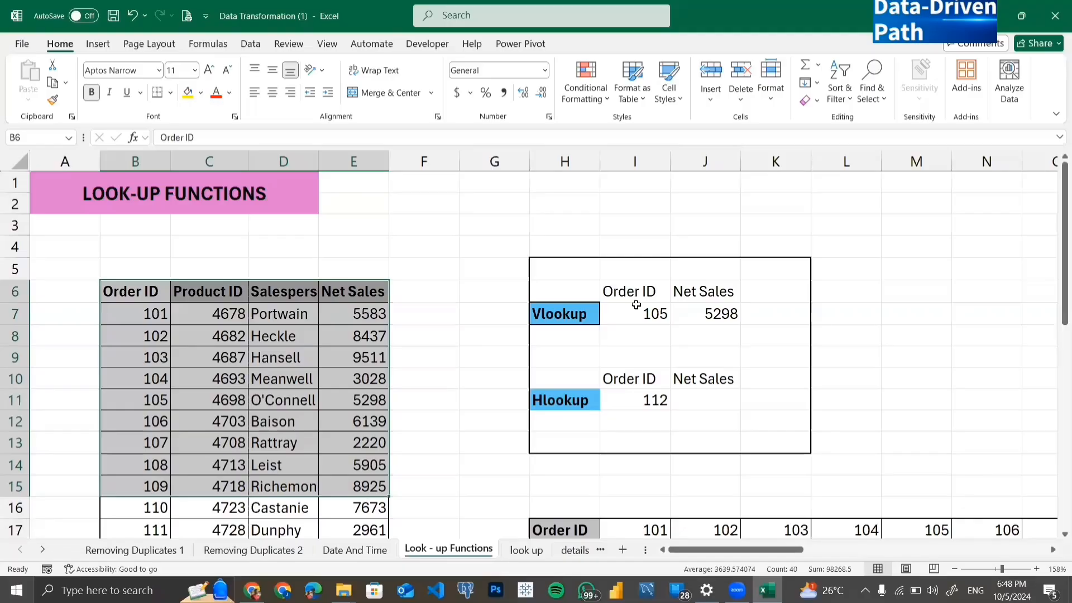
pyautogui.click(649, 291)
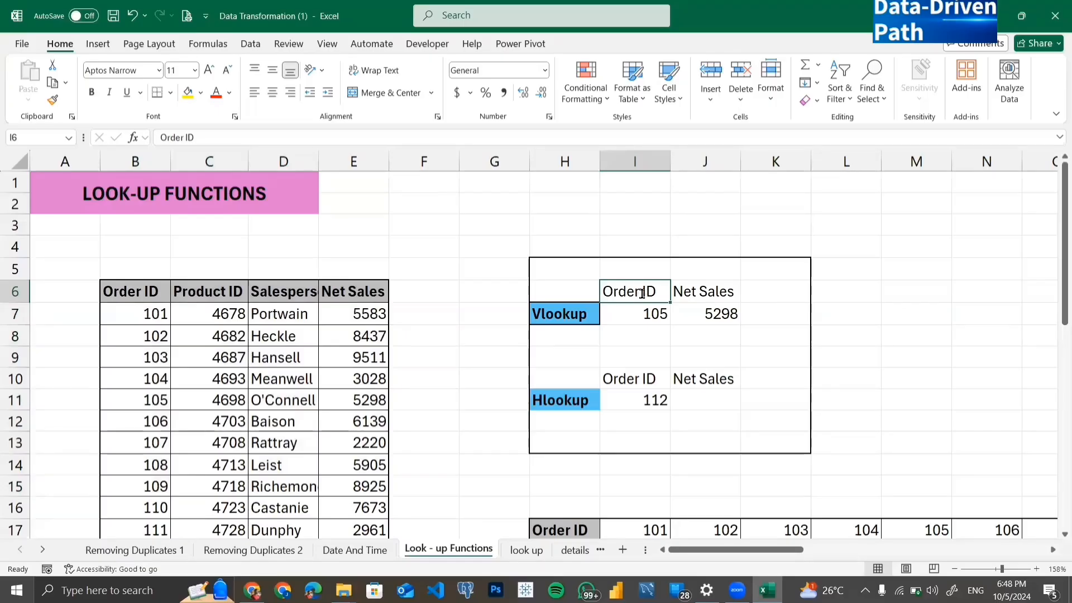
pyautogui.write('Product')
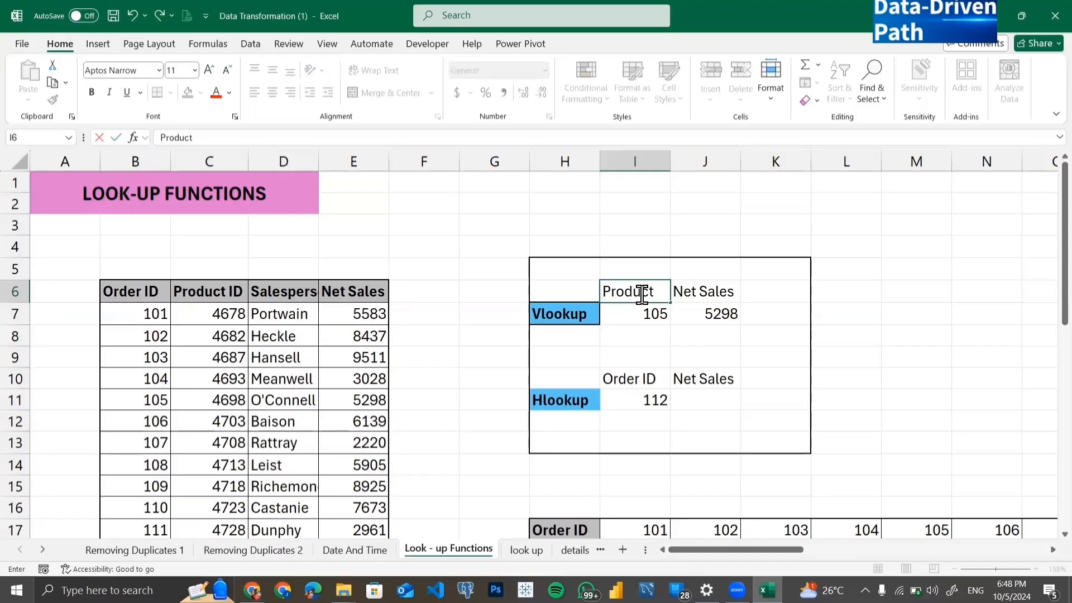
pyautogui.write(' ID')
pyautogui.press('Return')
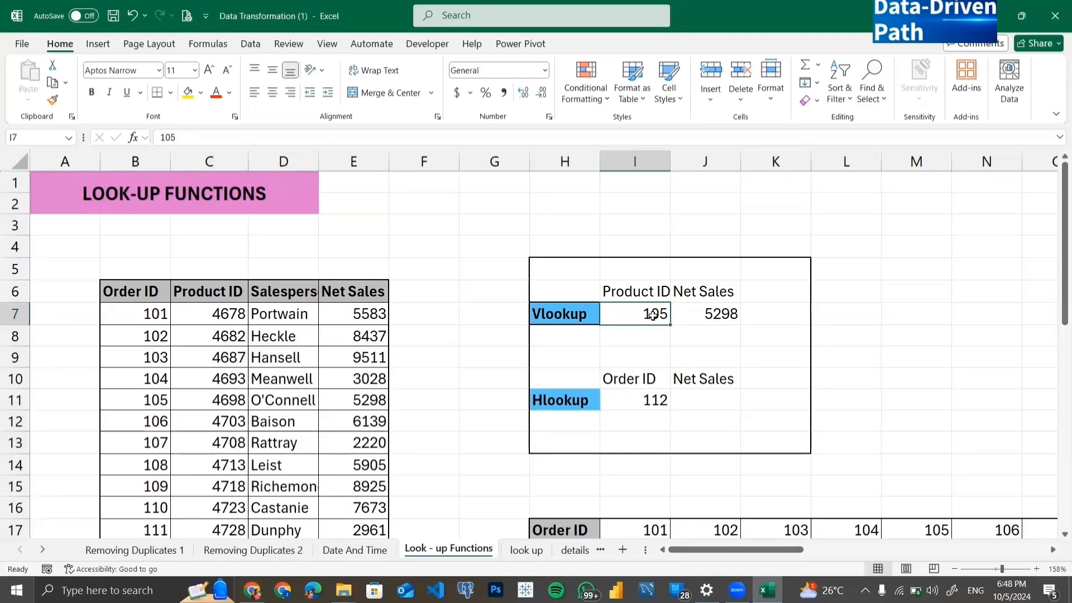
pyautogui.write('4678')
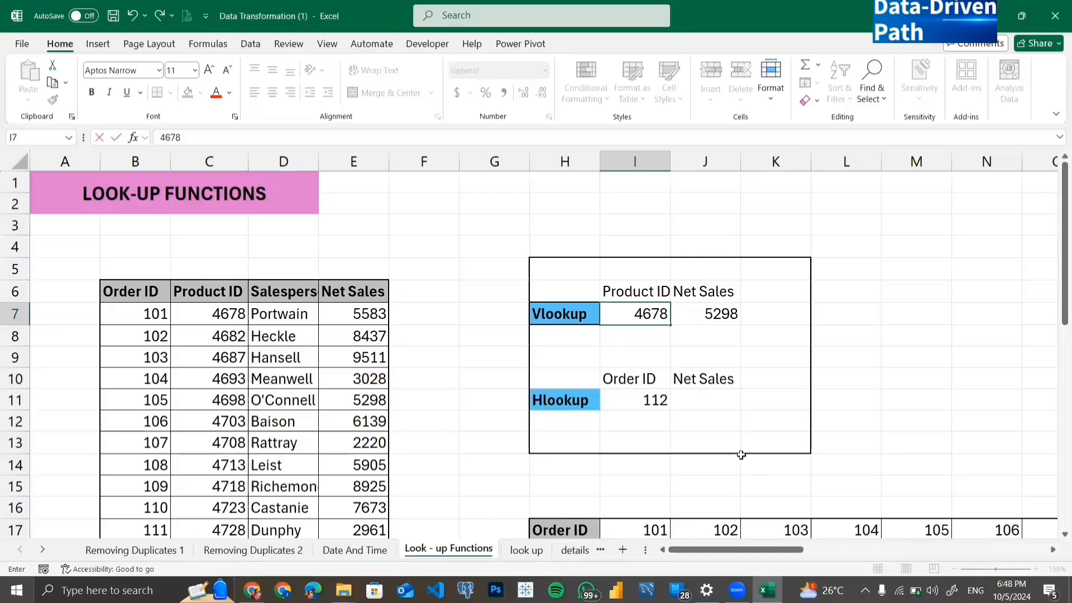
pyautogui.press('Return')
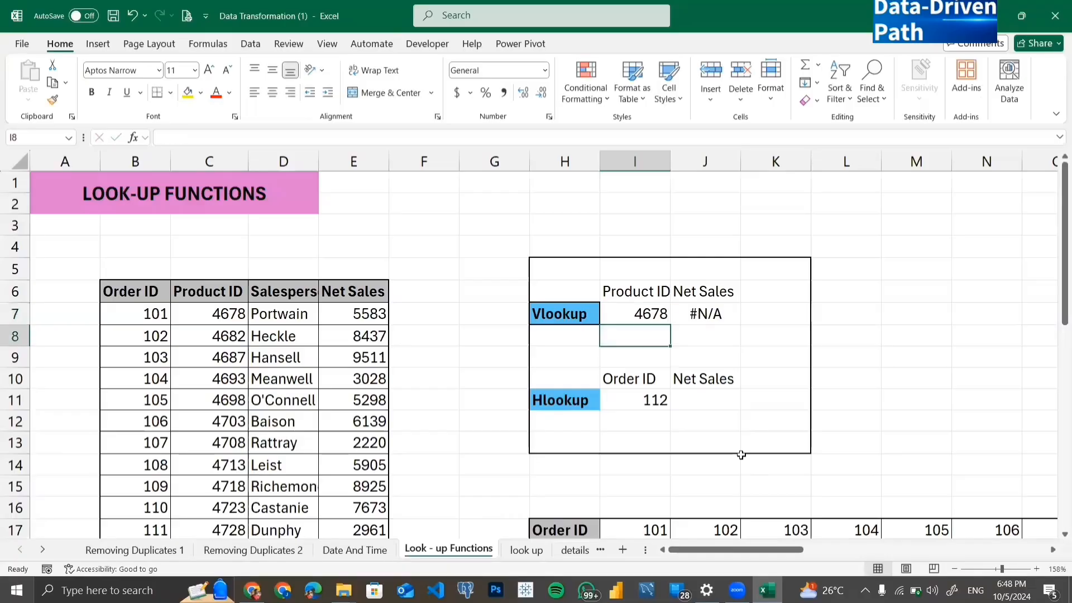
# Step: Inspect the VLOOKUP in J7 and its lookup value in I7 against the Order ID column B of the table
pyautogui.click(705, 314)
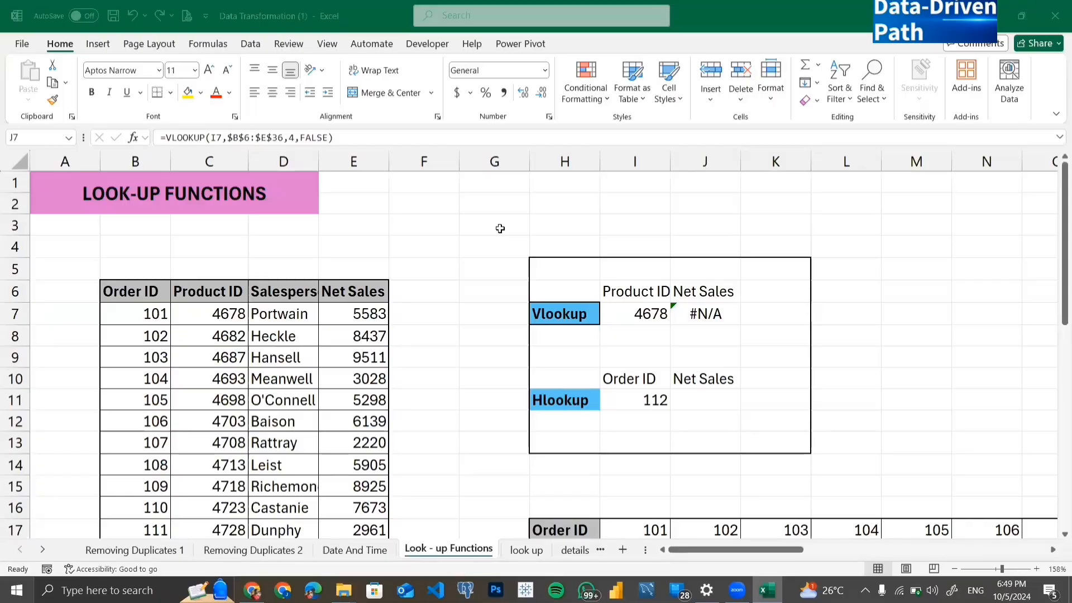
pyautogui.click(635, 314)
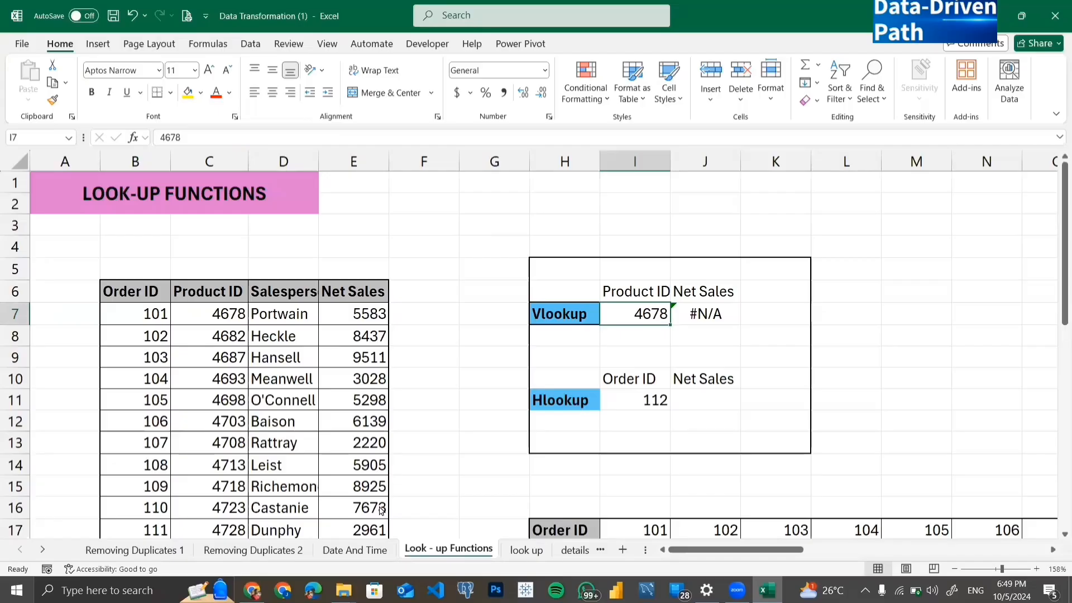
pyautogui.click(406, 97)
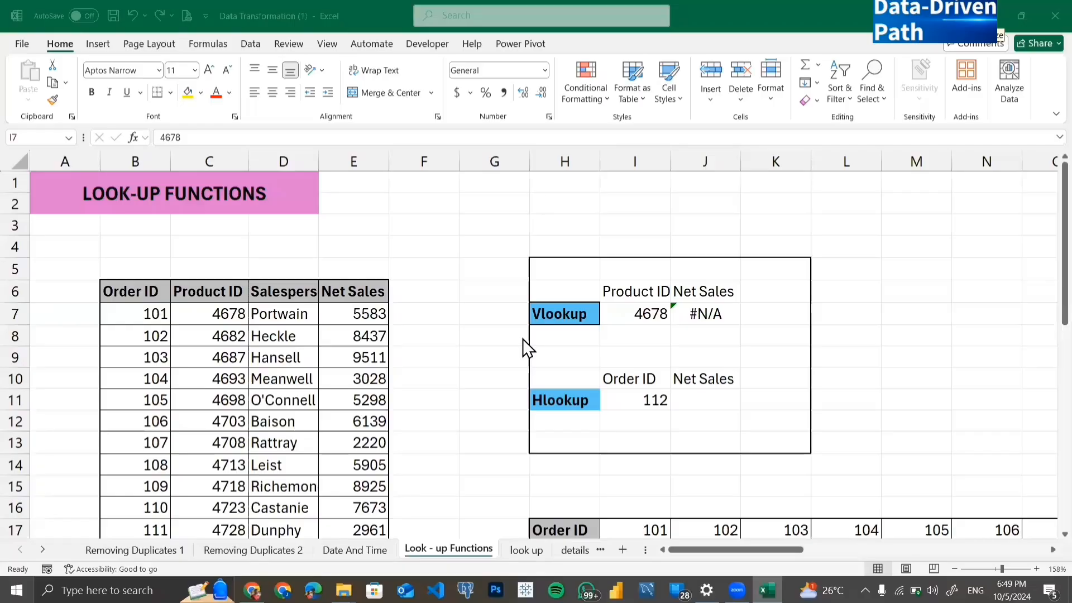
pyautogui.click(647, 339)
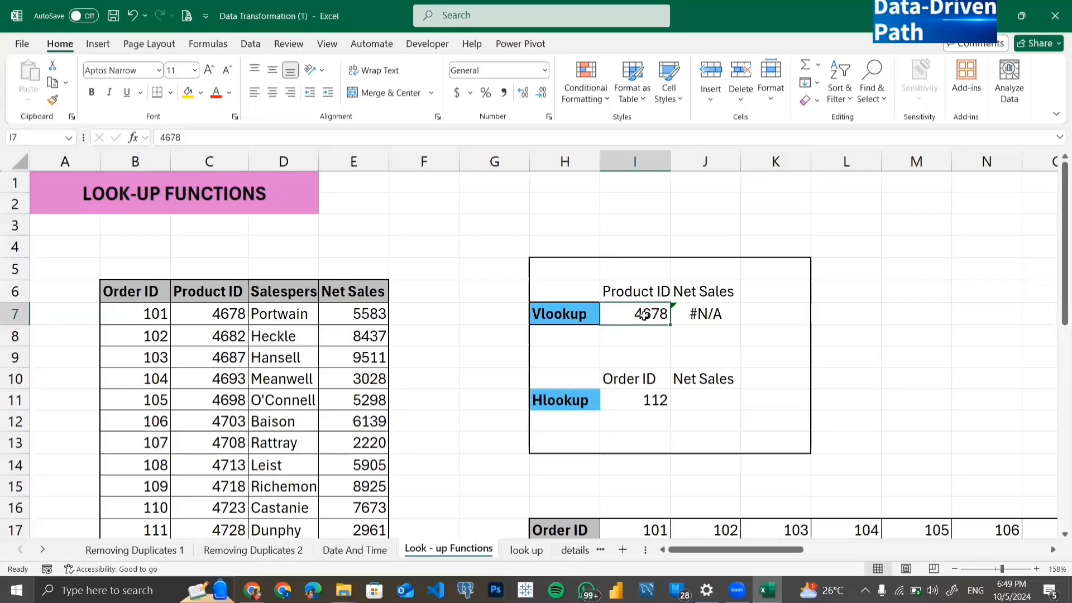
pyautogui.click(142, 158)
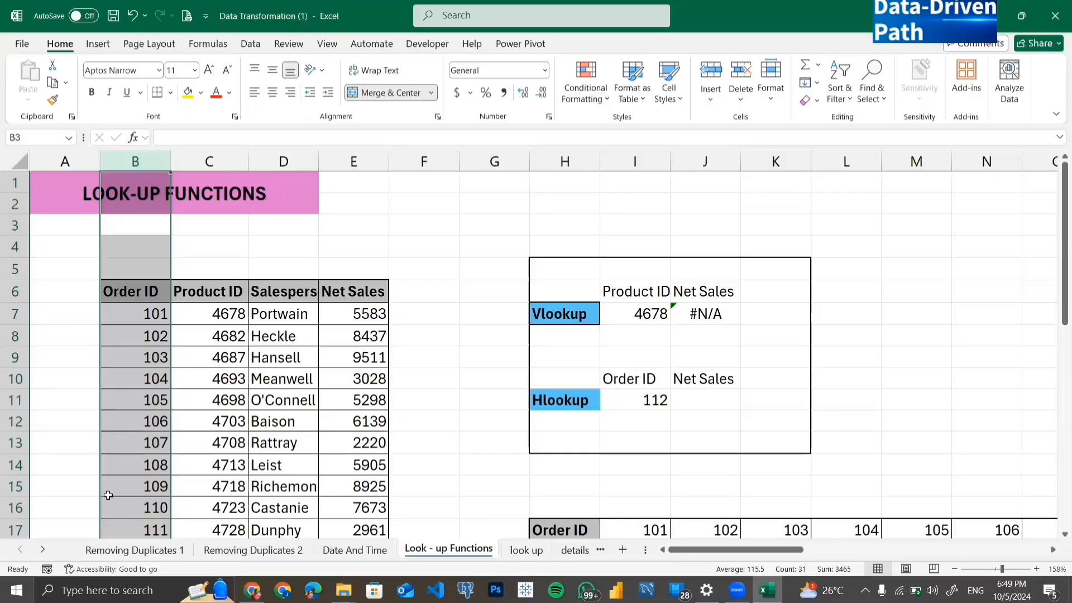
# Step: Replace the Order ID in B14 of the sales table with 4678 to match the lookup value
pyautogui.click(139, 468)
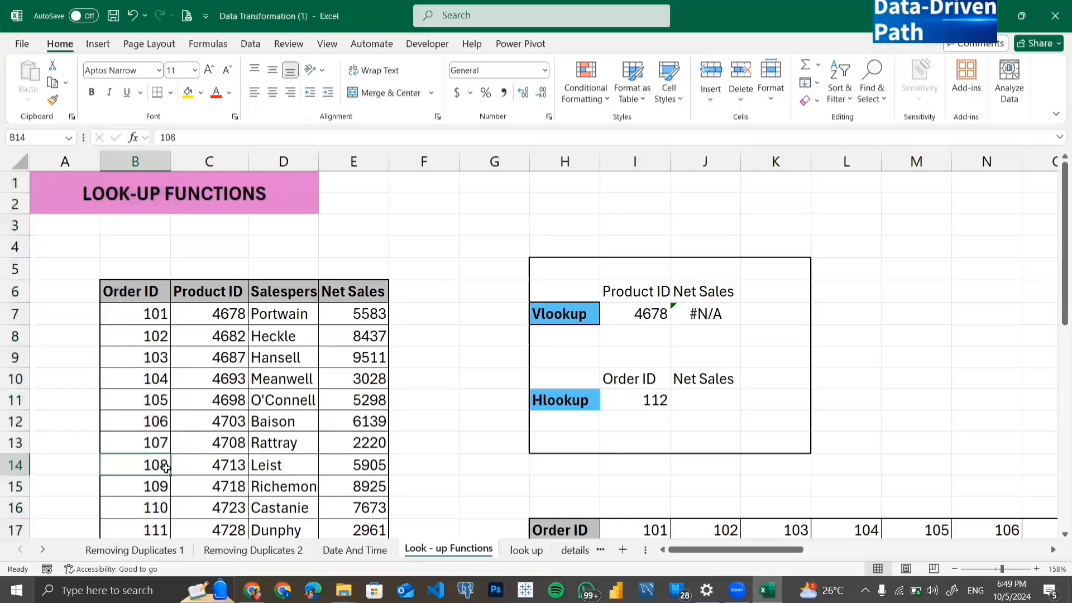
pyautogui.write('4678')
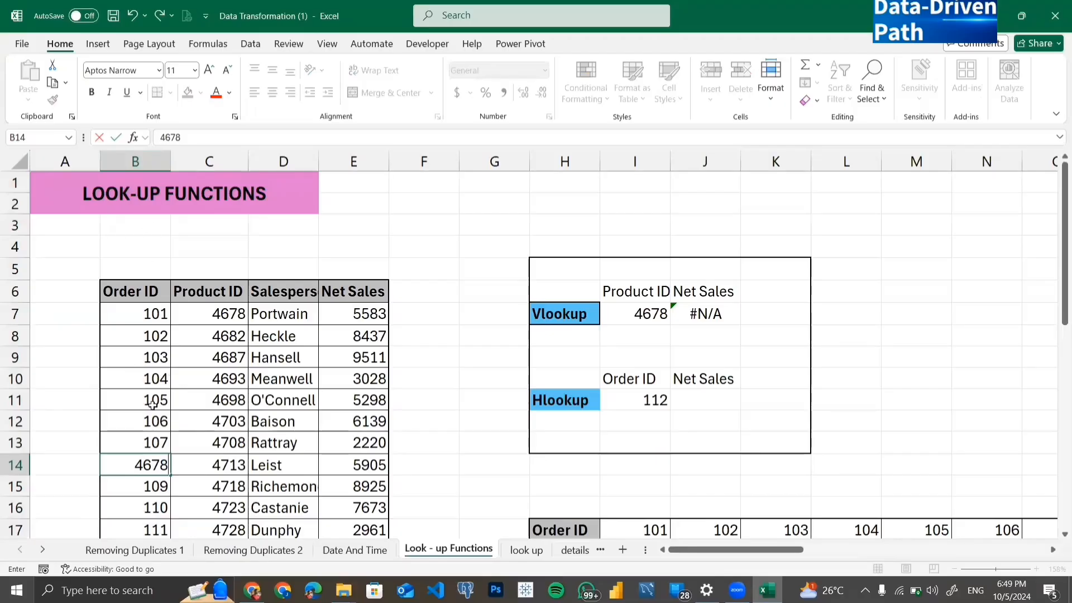
pyautogui.press('Return')
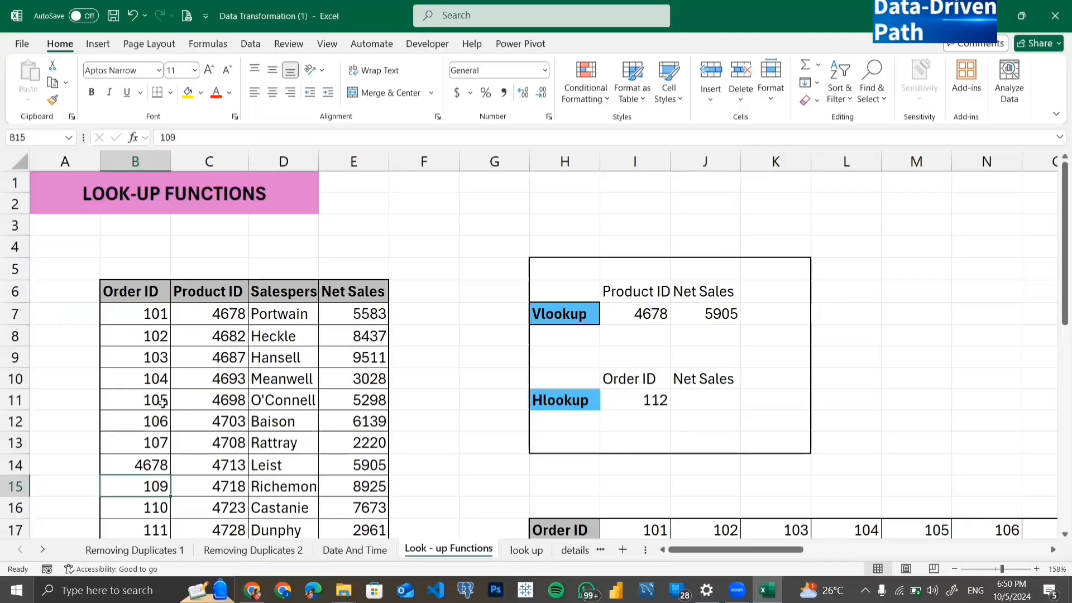
# Step: Undo the last three entries, covering the Order ID in B14, the lookup value in I7 and the header in I6
pyautogui.hotkey('ctrl', 'z')
pyautogui.hotkey('ctrl', 'z')
pyautogui.hotkey('ctrl', 'z')
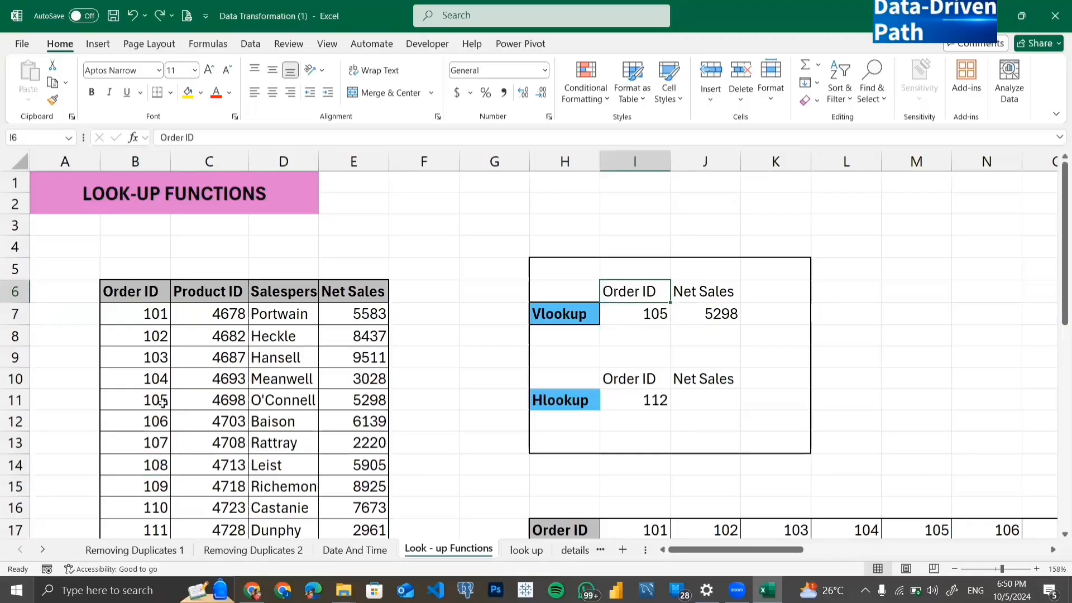